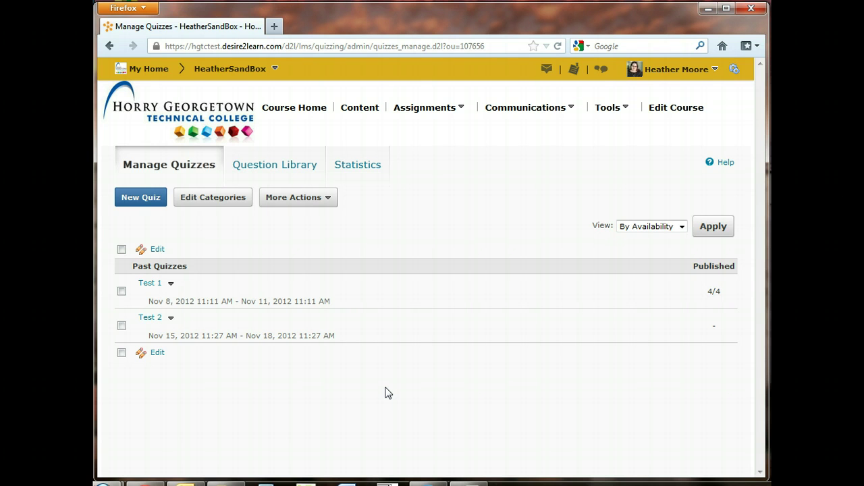
Create a new quiz named 'Test 3', leaving its category at no category
{"action": "left_click", "coordinate": [447, 113]}
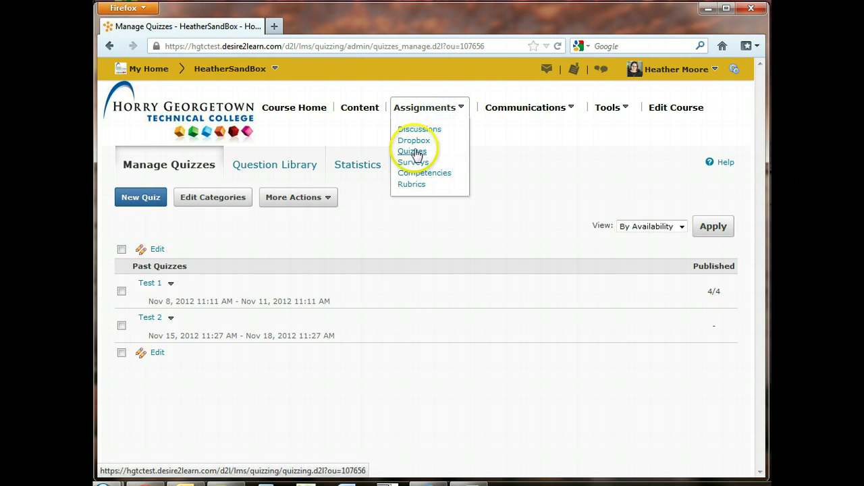
{"action": "left_click", "coordinate": [305, 252]}
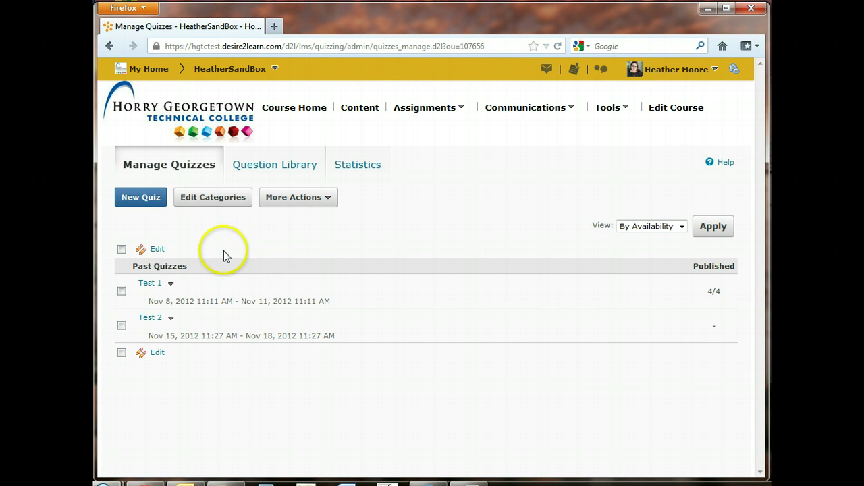
{"action": "left_click", "coordinate": [139, 201]}
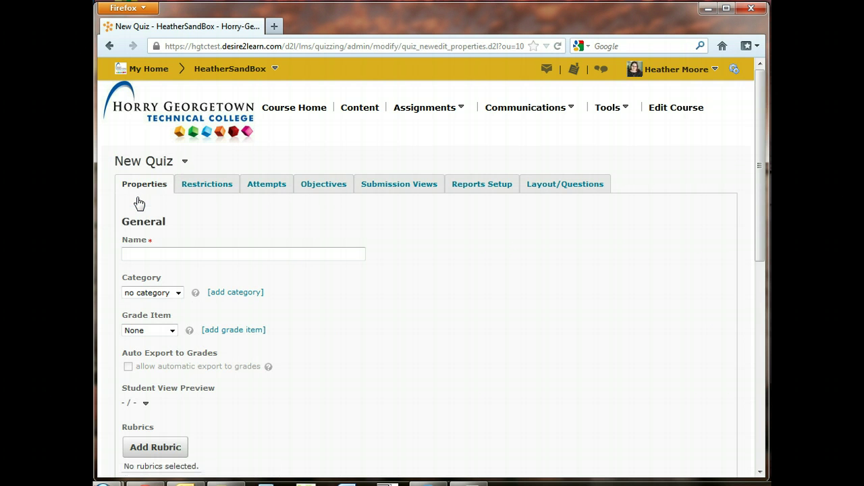
{"action": "scroll", "coordinate": [251, 230], "scroll_direction": "down", "scroll_amount": 2}
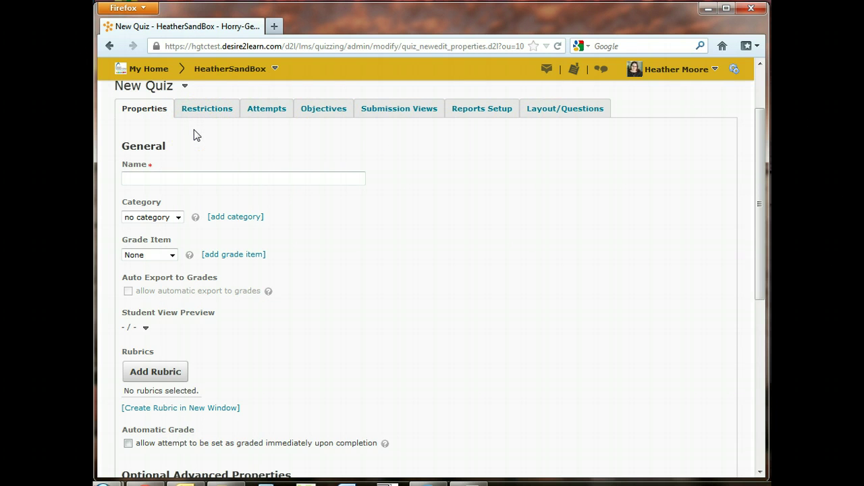
{"action": "left_click", "coordinate": [158, 178]}
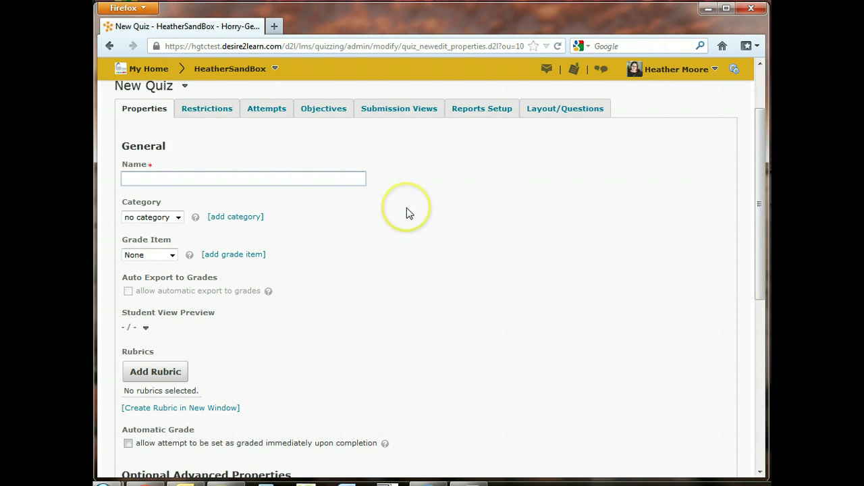
{"action": "type", "text": "Test "}
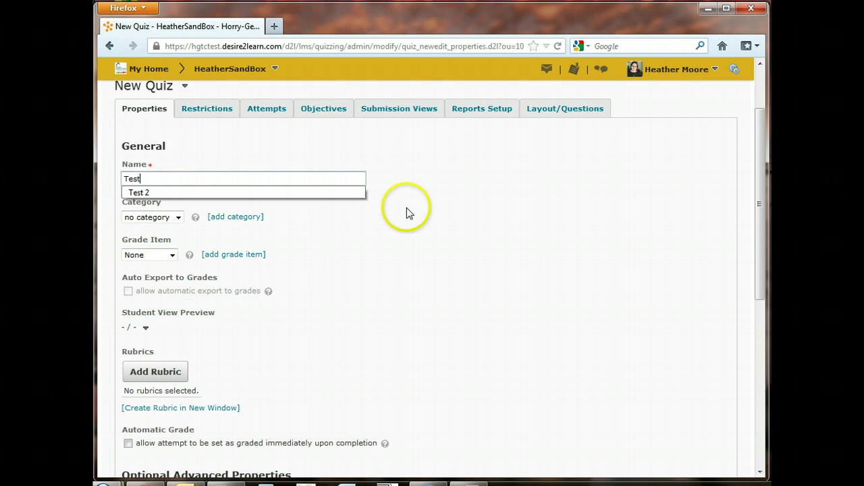
{"action": "type", "text": "3"}
{"action": "left_click", "coordinate": [406, 209]}
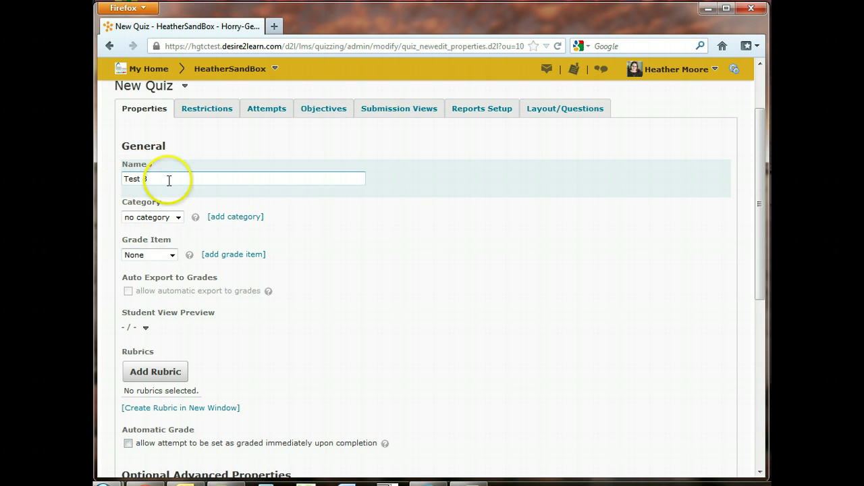
{"action": "left_click", "coordinate": [178, 217]}
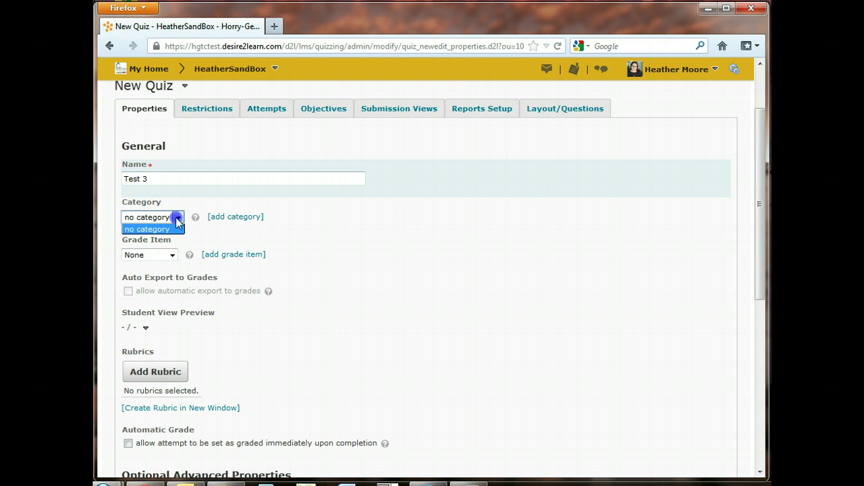
{"action": "left_click", "coordinate": [181, 217]}
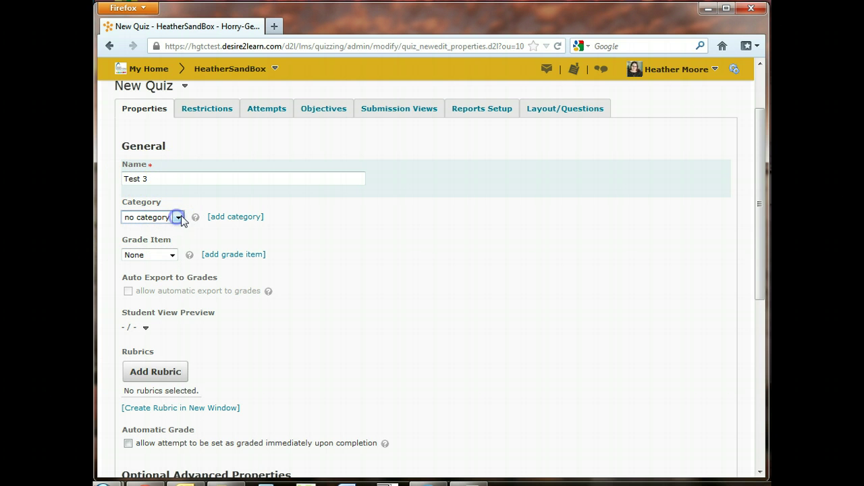
{"action": "left_click", "coordinate": [216, 218]}
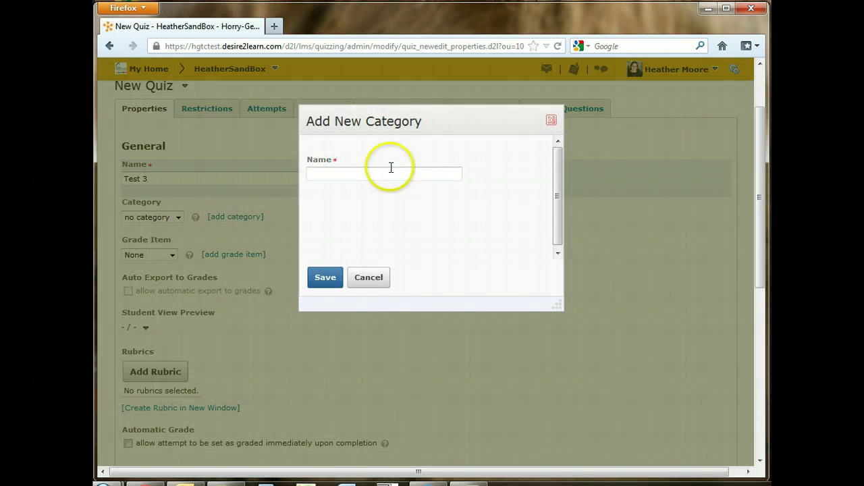
{"action": "left_click", "coordinate": [379, 176]}
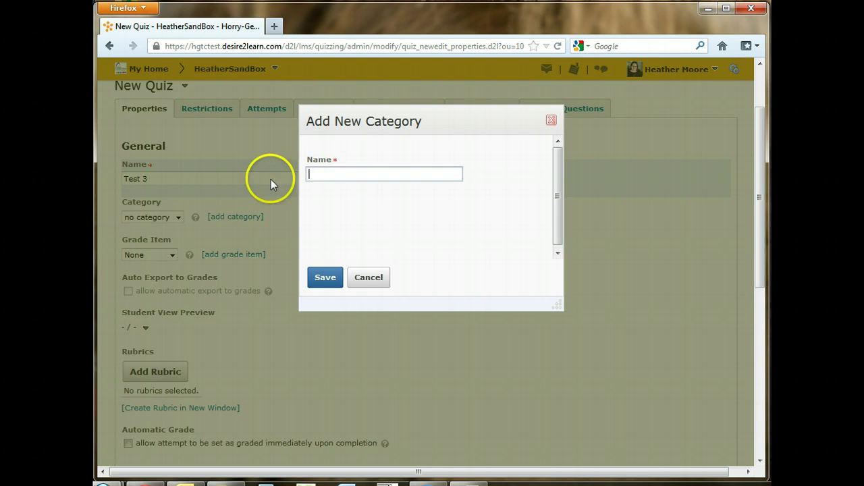
{"action": "left_click", "coordinate": [380, 281]}
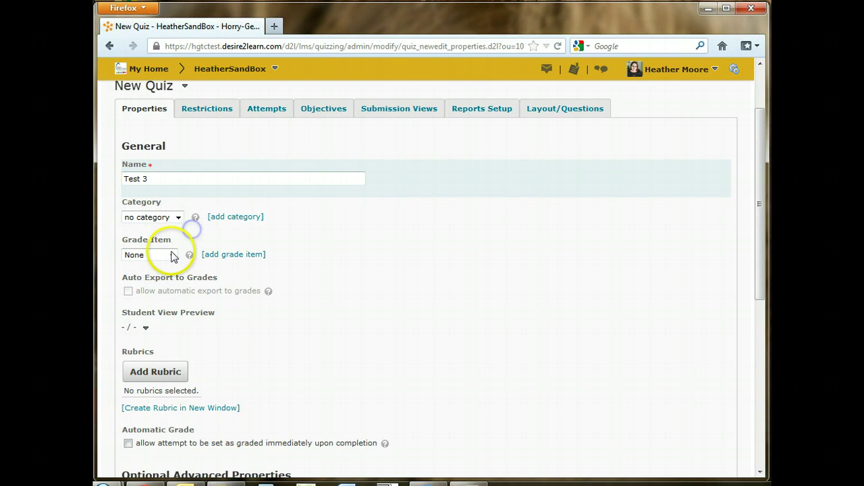
Check the Grade Item list, keep None, and bring up the New Grade Item form
{"action": "left_click", "coordinate": [172, 256]}
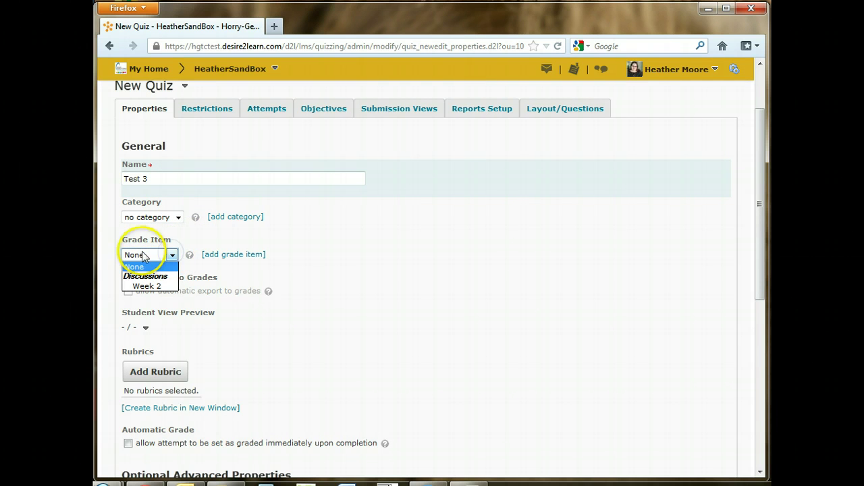
{"action": "left_click", "coordinate": [204, 237]}
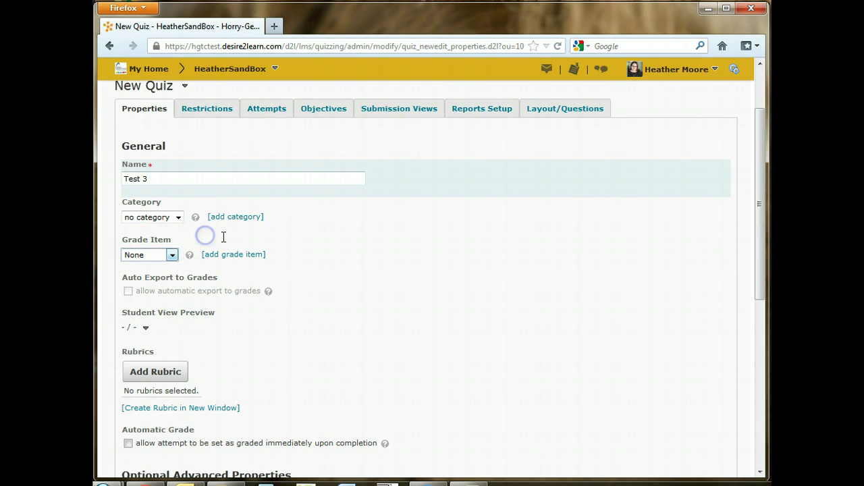
{"action": "left_click", "coordinate": [170, 254]}
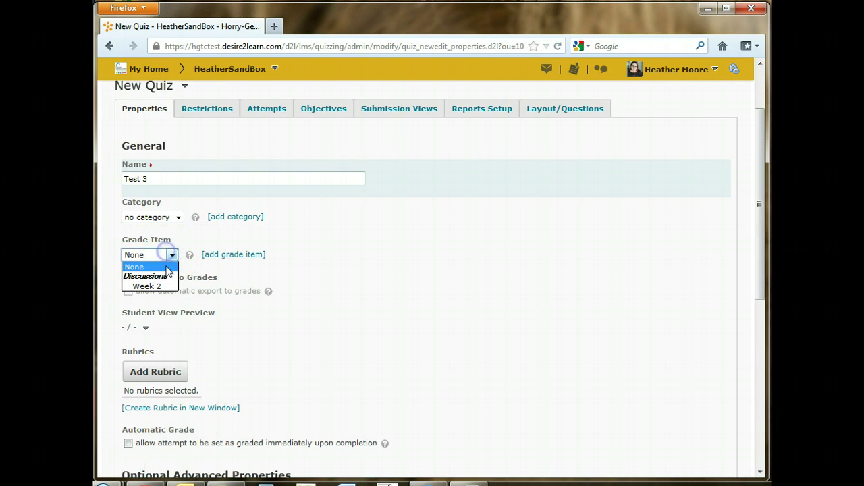
{"action": "left_click", "coordinate": [217, 259]}
{"action": "left_click", "coordinate": [240, 257]}
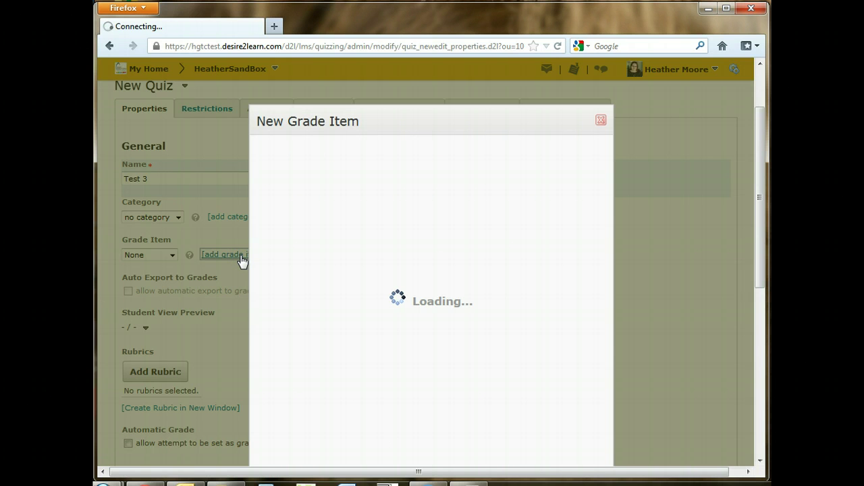
Leave the grade item category as None and set maximum points to 100
{"action": "scroll", "coordinate": [332, 206], "scroll_direction": "up", "scroll_amount": 3}
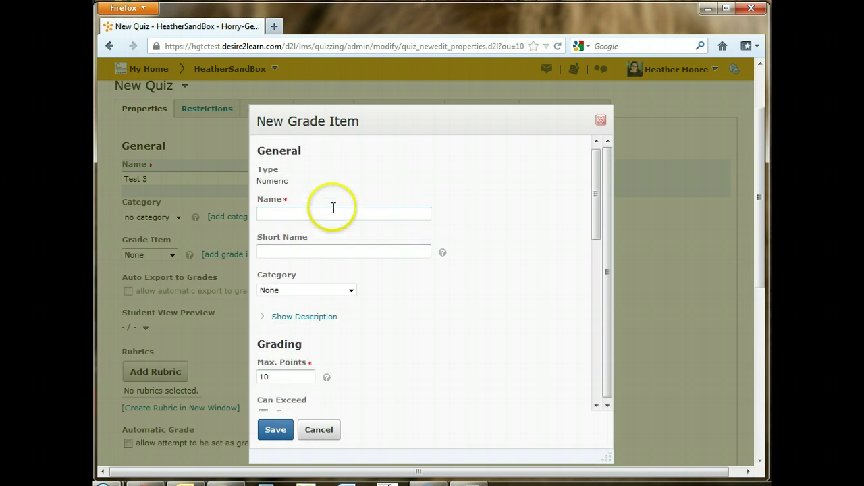
{"action": "left_click", "coordinate": [313, 292]}
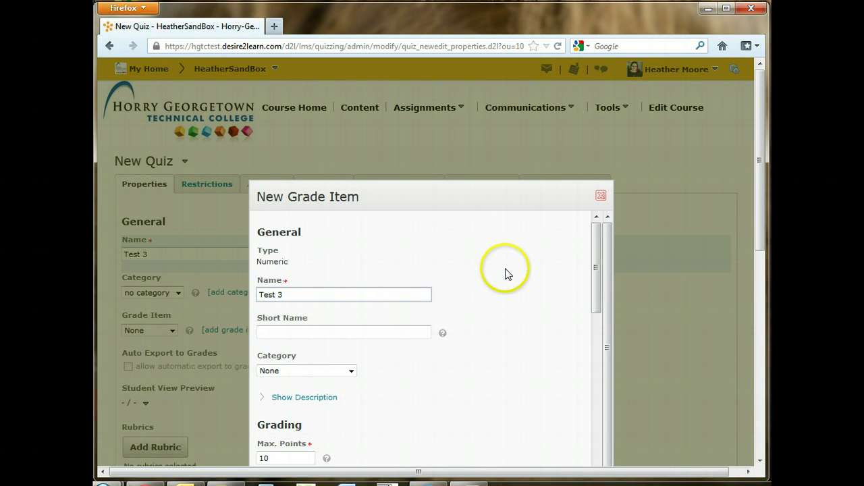
{"action": "scroll", "coordinate": [509, 270], "scroll_direction": "down", "scroll_amount": 4}
{"action": "left_click", "coordinate": [336, 223]}
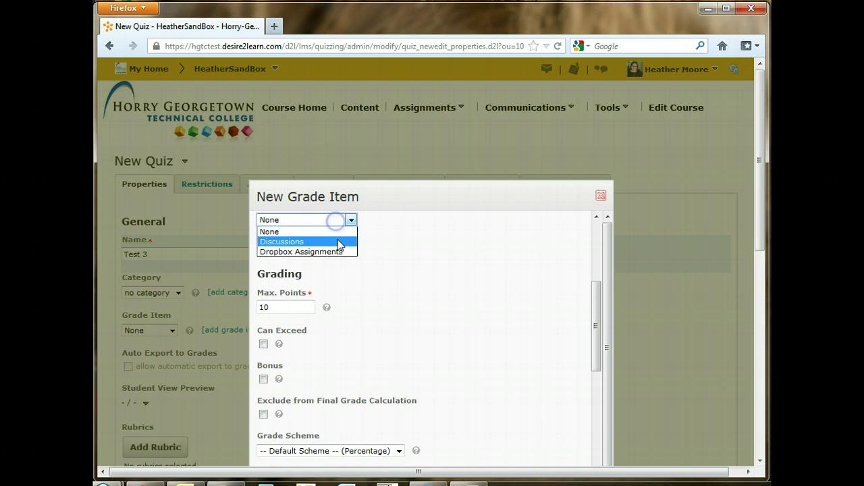
{"action": "left_click", "coordinate": [392, 270]}
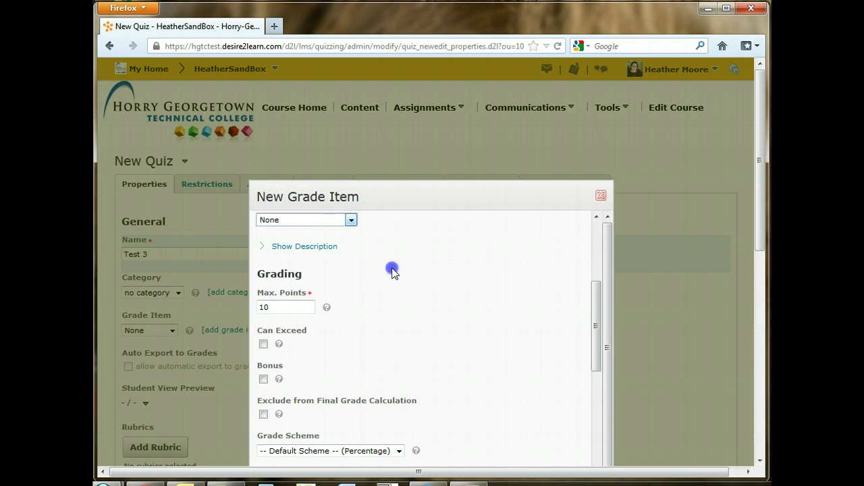
{"action": "left_click", "coordinate": [287, 307]}
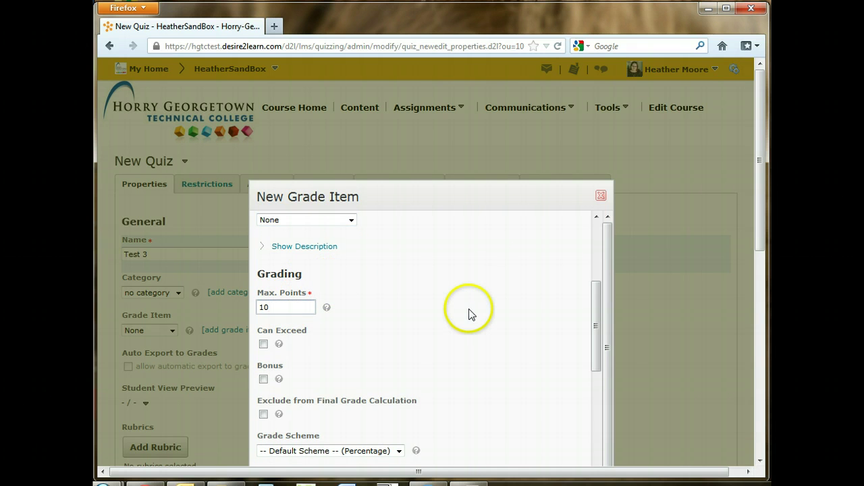
{"action": "type", "text": "100"}
{"action": "left_click", "coordinate": [471, 314]}
Save the new grade item so the quiz's Grade Item shows Test 3
{"action": "scroll", "coordinate": [468, 313], "scroll_direction": "down", "scroll_amount": 4}
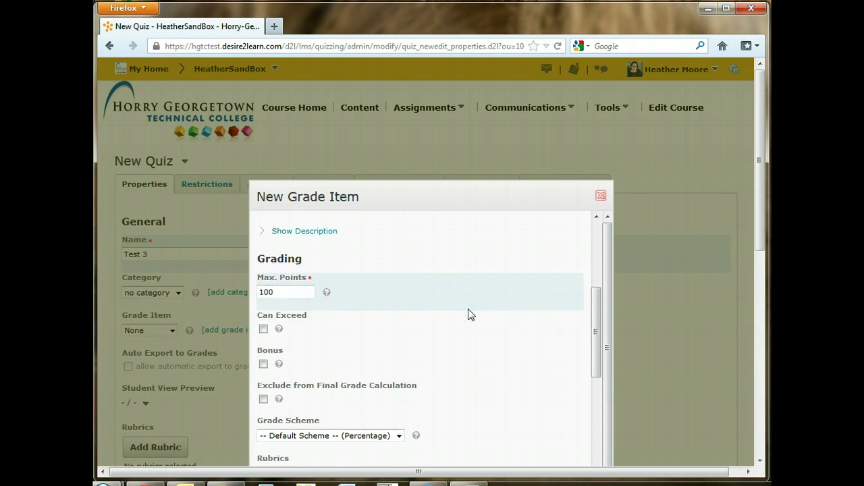
{"action": "scroll", "coordinate": [311, 280], "scroll_direction": "up", "scroll_amount": 1}
{"action": "scroll", "coordinate": [309, 279], "scroll_direction": "up", "scroll_amount": 1}
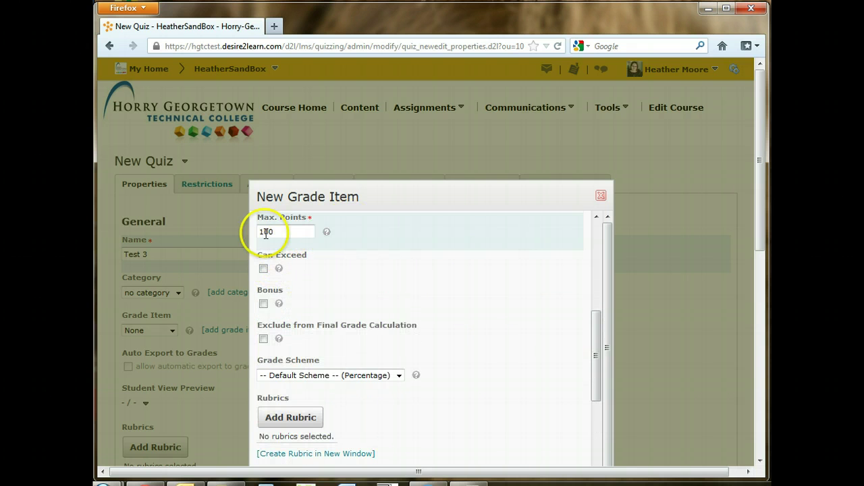
{"action": "scroll", "coordinate": [424, 305], "scroll_direction": "down", "scroll_amount": 2}
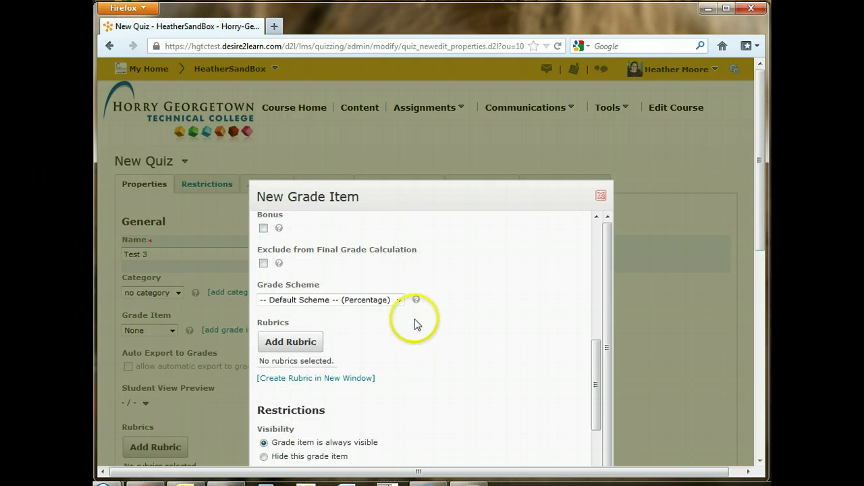
{"action": "scroll", "coordinate": [364, 290], "scroll_direction": "down", "scroll_amount": 2}
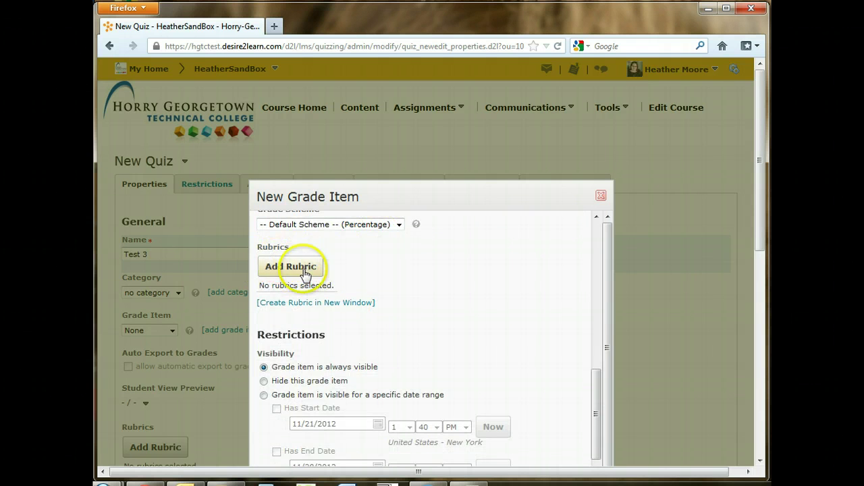
{"action": "scroll", "coordinate": [411, 304], "scroll_direction": "down", "scroll_amount": 1}
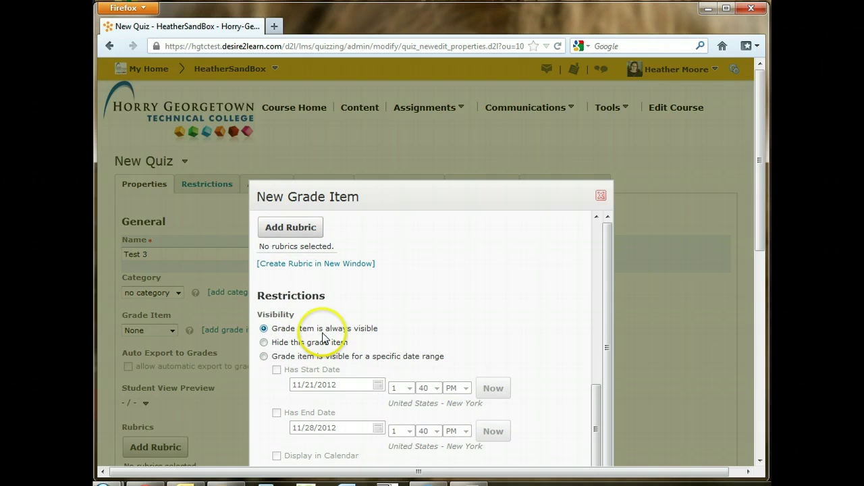
{"action": "left_click_drag", "start_coordinate": [420, 192], "coordinate": [417, 102]}
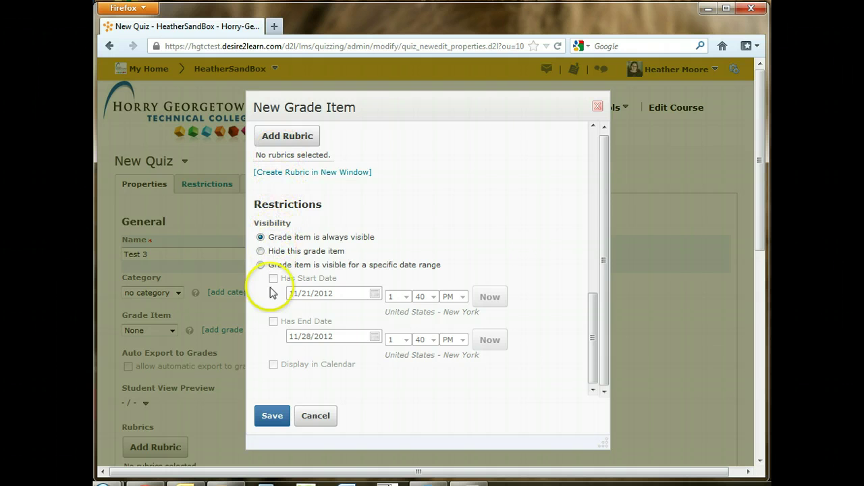
{"action": "left_click", "coordinate": [272, 417]}
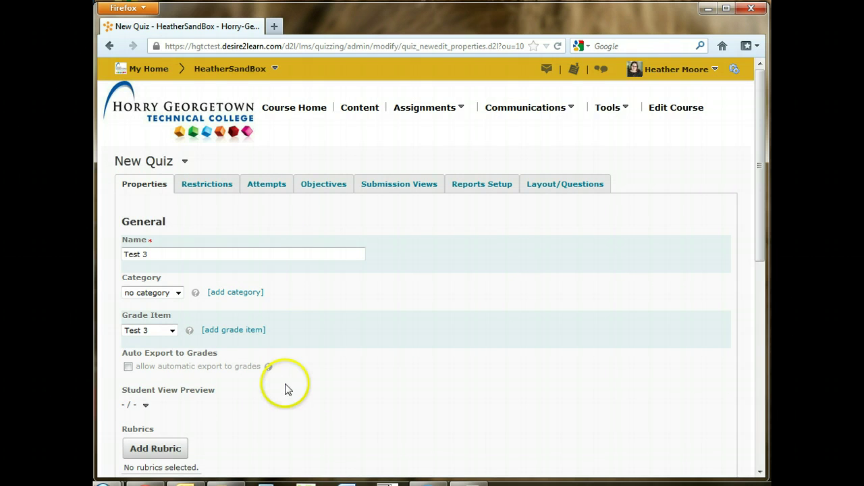
Turn on automatic export to grades and automatic grading of attempts upon completion
{"action": "left_click", "coordinate": [127, 367]}
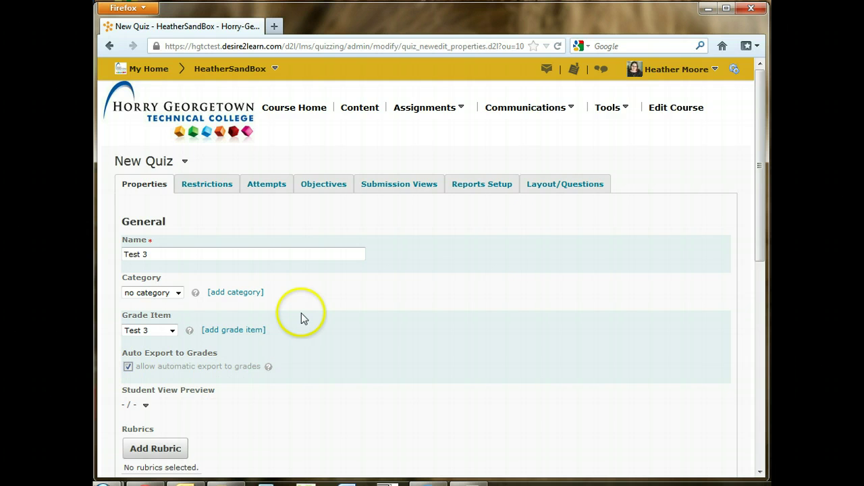
{"action": "scroll", "coordinate": [301, 312], "scroll_direction": "down", "scroll_amount": 4}
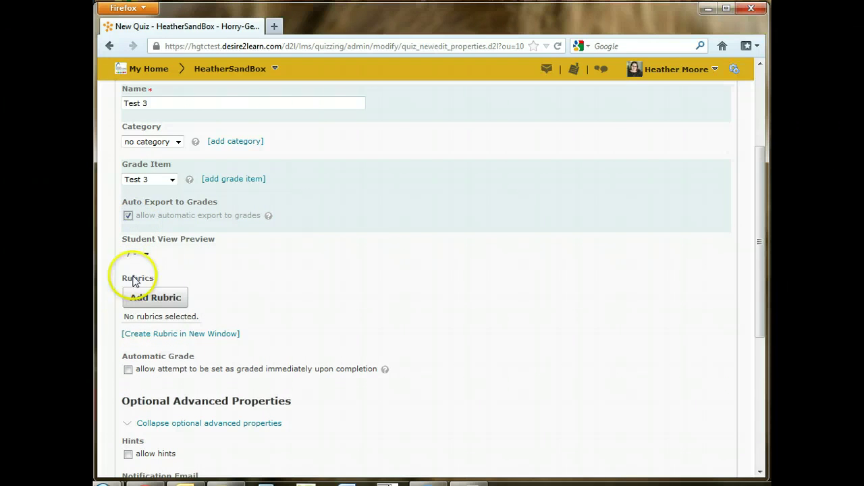
{"action": "left_click", "coordinate": [128, 371]}
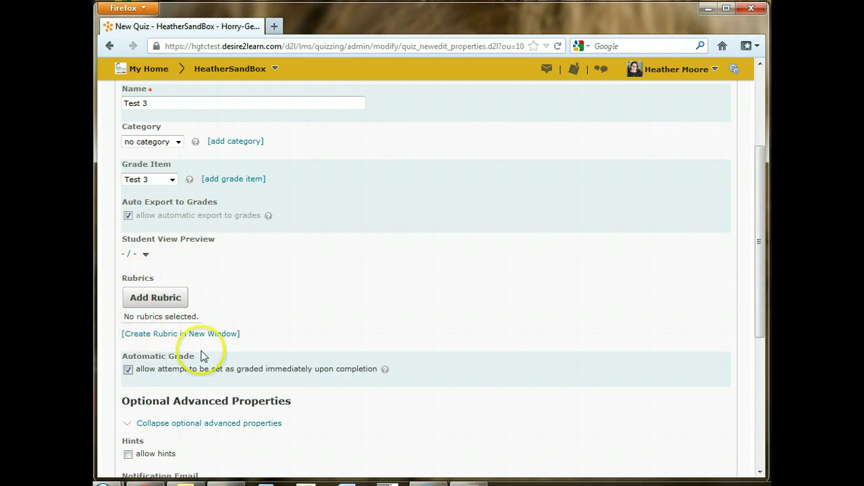
In Optional Advanced Properties, turn hints off and disable right-click for quiz takers
{"action": "scroll", "coordinate": [311, 324], "scroll_direction": "down", "scroll_amount": 2}
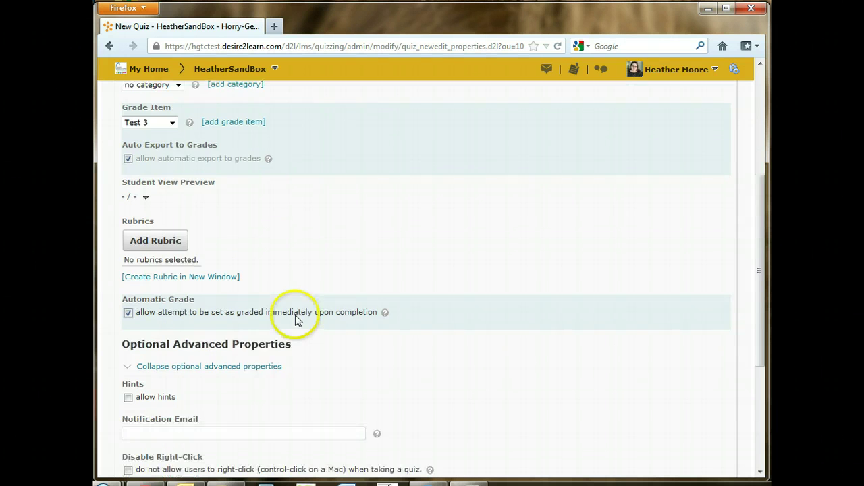
{"action": "scroll", "coordinate": [301, 320], "scroll_direction": "down", "scroll_amount": 3}
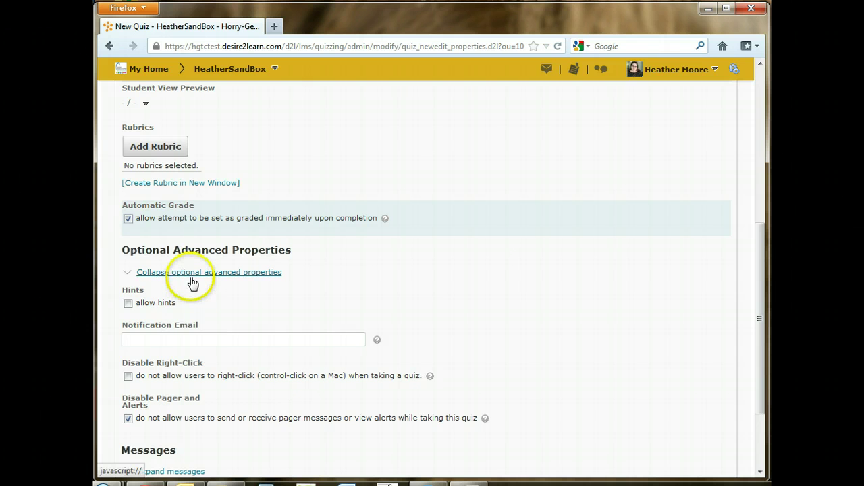
{"action": "scroll", "coordinate": [227, 289], "scroll_direction": "down", "scroll_amount": 2}
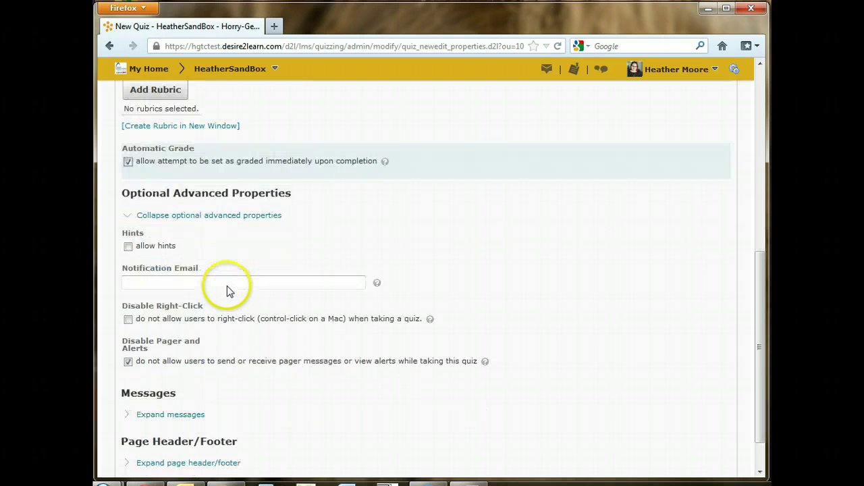
{"action": "left_click", "coordinate": [128, 302]}
{"action": "left_click", "coordinate": [138, 196]}
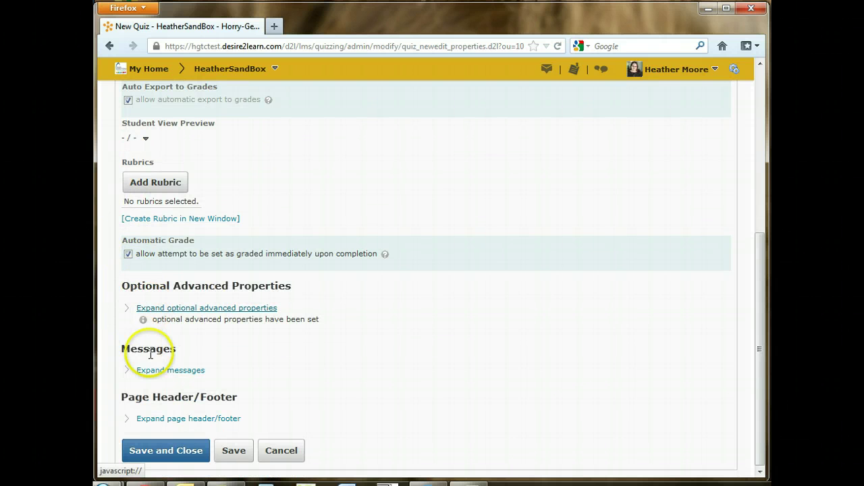
{"action": "left_click", "coordinate": [155, 307]}
{"action": "scroll", "coordinate": [155, 304], "scroll_direction": "down", "scroll_amount": 4}
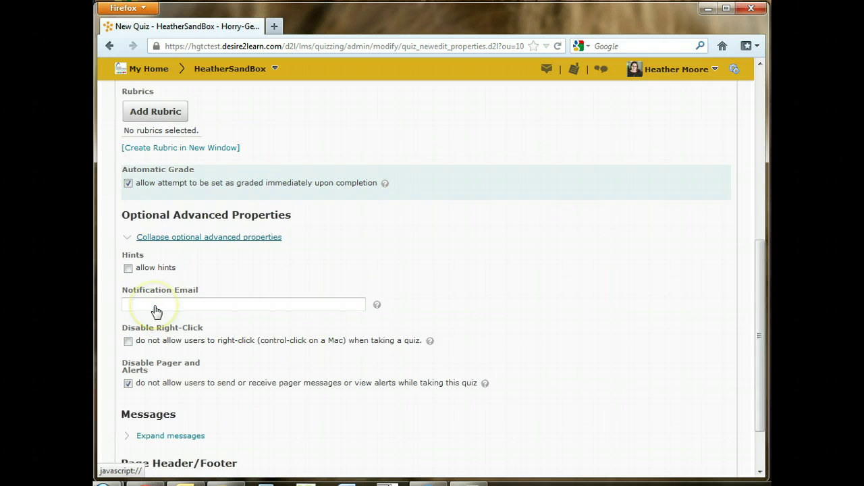
{"action": "left_click", "coordinate": [128, 202]}
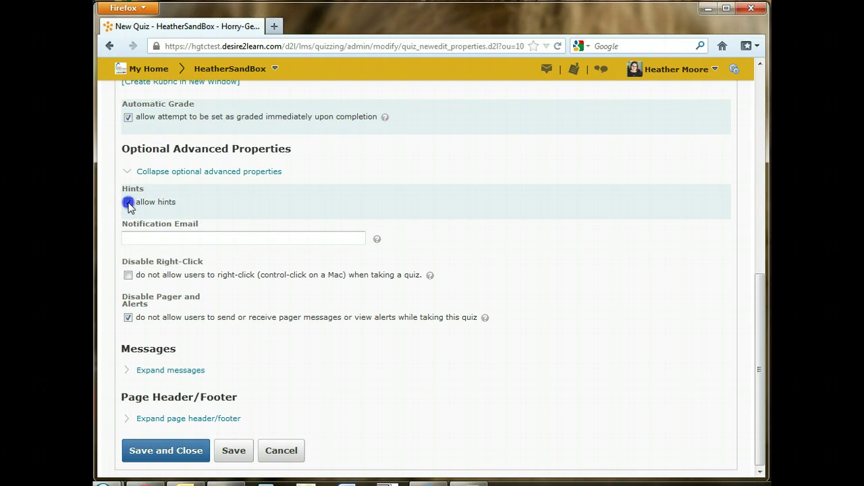
{"action": "left_click", "coordinate": [128, 275]}
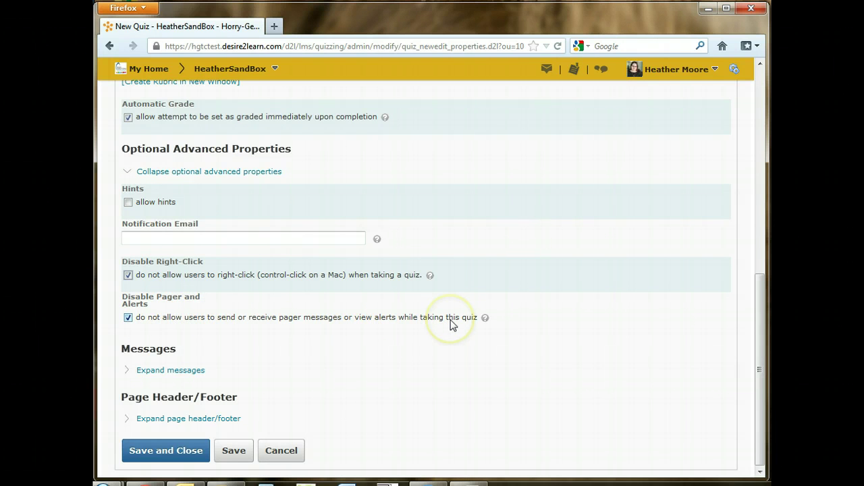
{"action": "left_click", "coordinate": [547, 68]}
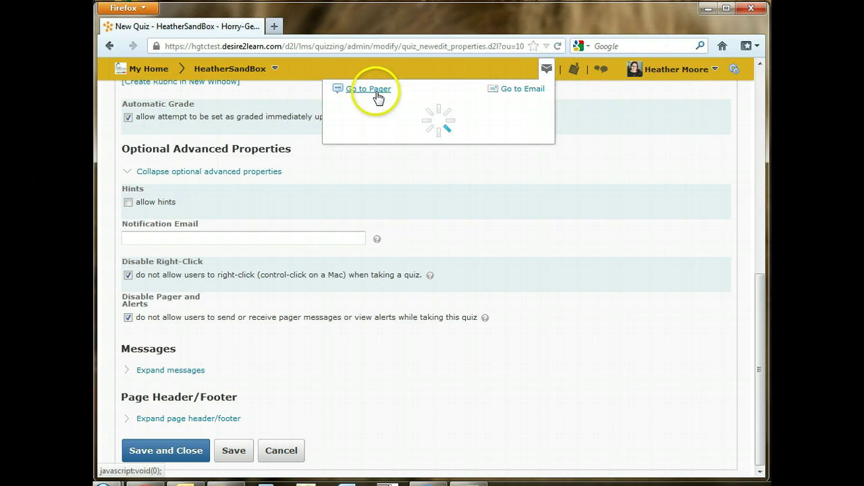
{"action": "left_click", "coordinate": [230, 329]}
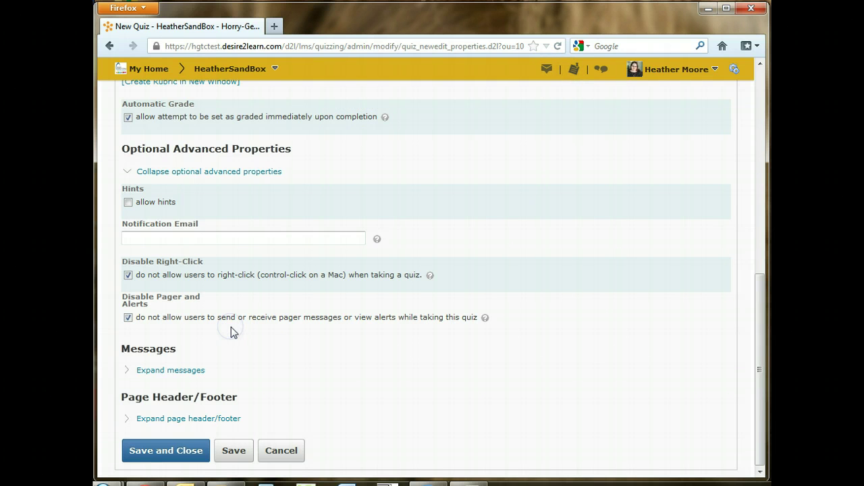
{"action": "left_click", "coordinate": [166, 371]}
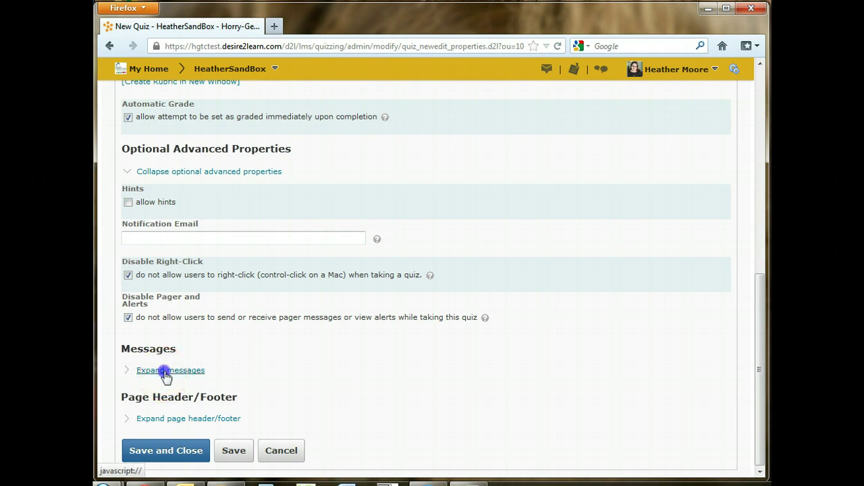
{"action": "scroll", "coordinate": [457, 357], "scroll_direction": "down", "scroll_amount": 8}
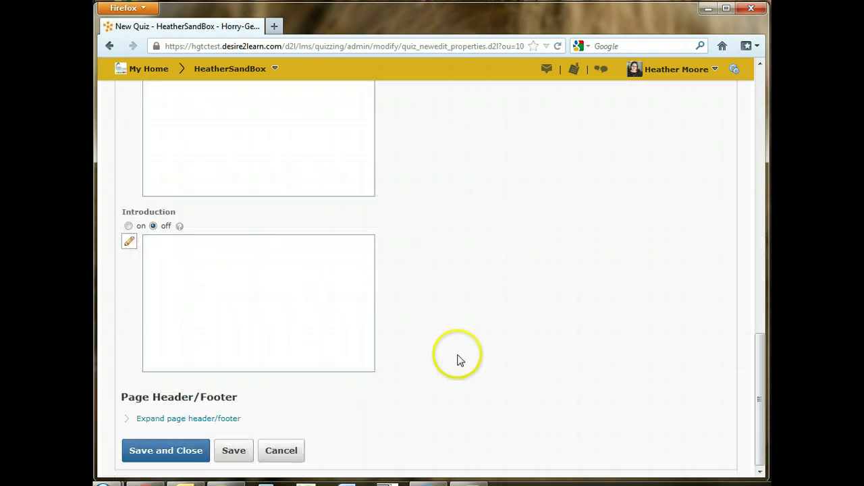
{"action": "scroll", "coordinate": [445, 355], "scroll_direction": "up", "scroll_amount": 1}
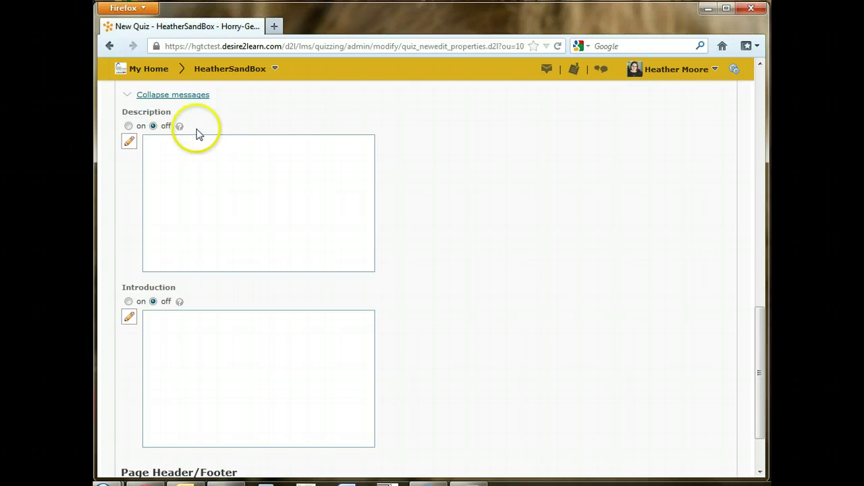
{"action": "left_click", "coordinate": [128, 126]}
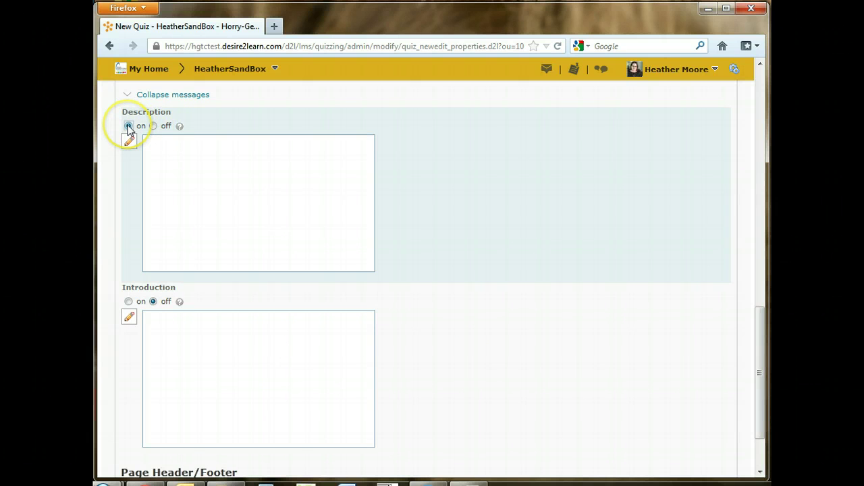
{"action": "left_click", "coordinate": [153, 126]}
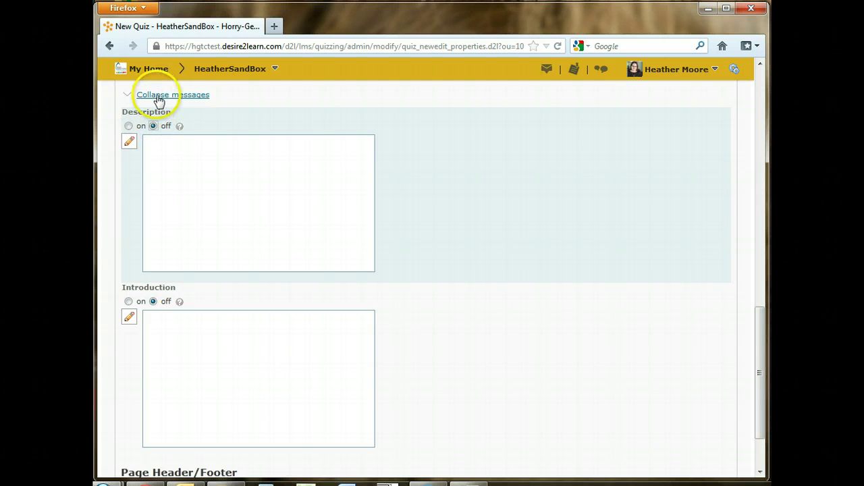
{"action": "left_click", "coordinate": [158, 98]}
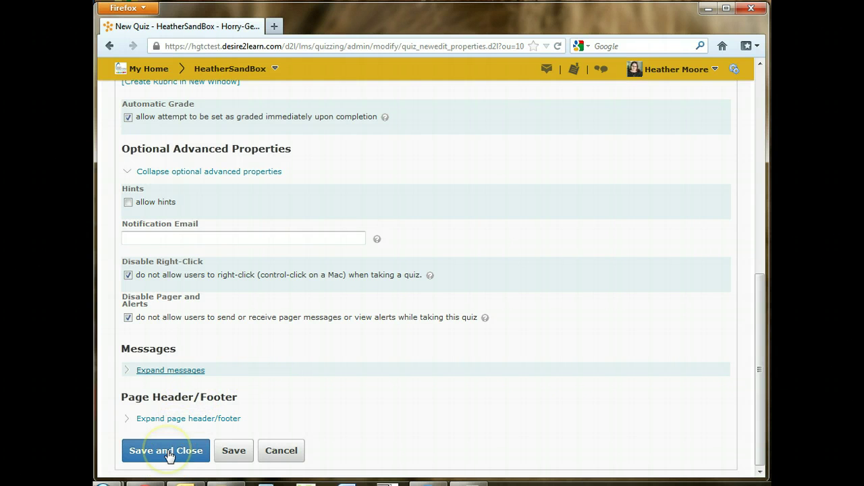
Save the quiz properties and move to the Restrictions settings
{"action": "left_click", "coordinate": [230, 450]}
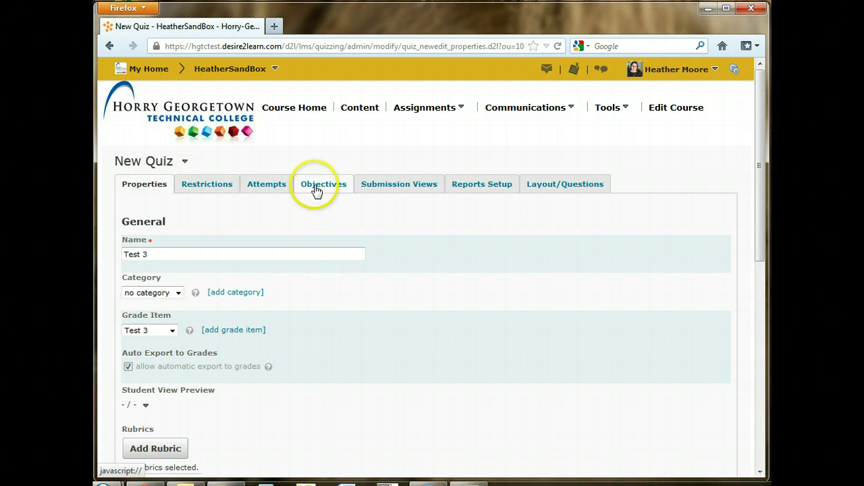
{"action": "left_click", "coordinate": [205, 189]}
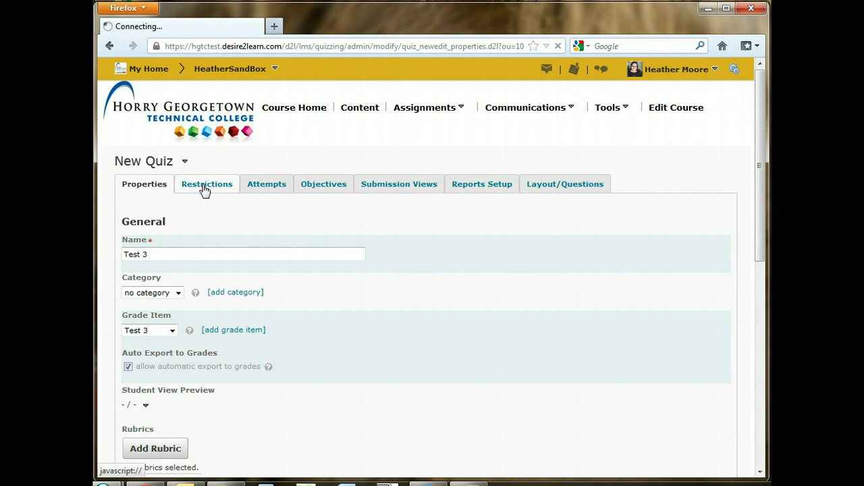
{"action": "scroll", "coordinate": [399, 236], "scroll_direction": "down", "scroll_amount": 4}
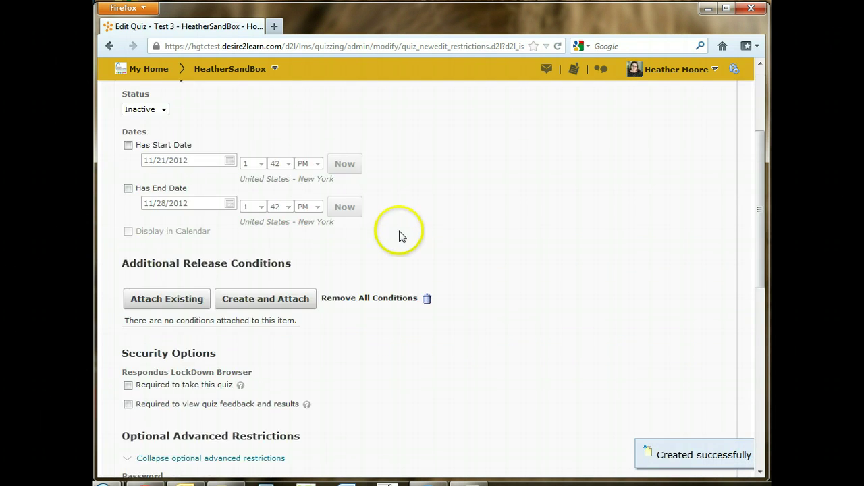
{"action": "scroll", "coordinate": [399, 236], "scroll_direction": "down", "scroll_amount": 11}
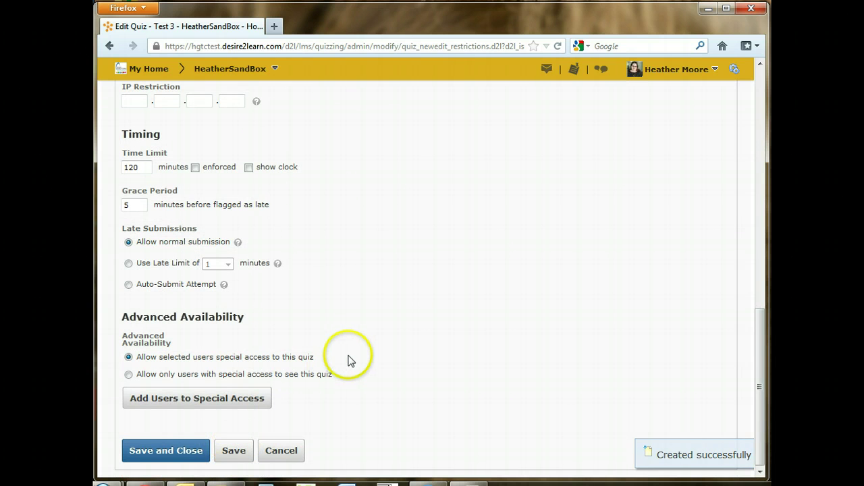
{"action": "scroll", "coordinate": [349, 358], "scroll_direction": "up", "scroll_amount": 15}
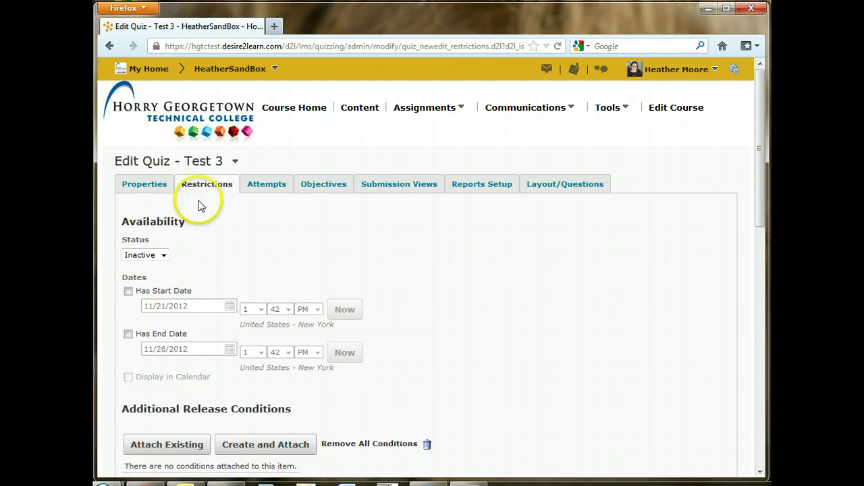
Change the quiz status from Inactive to Active
{"action": "left_click", "coordinate": [163, 255]}
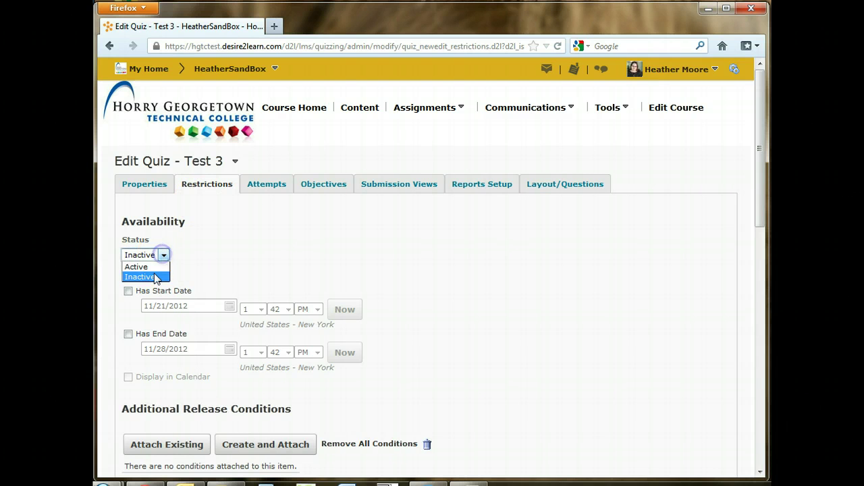
{"action": "left_click", "coordinate": [223, 254]}
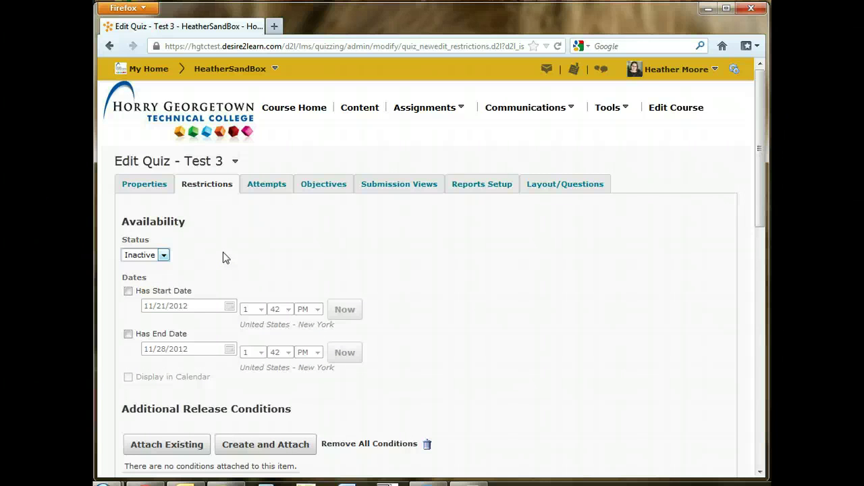
{"action": "left_click", "coordinate": [164, 255]}
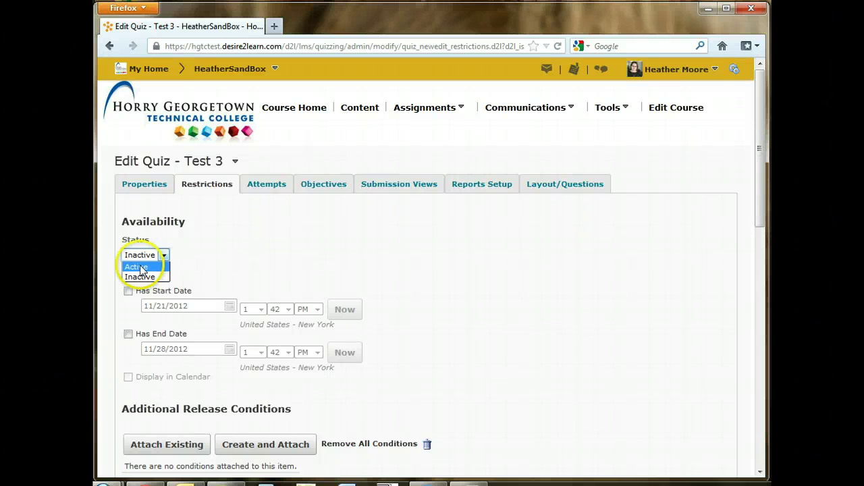
{"action": "left_click", "coordinate": [142, 268]}
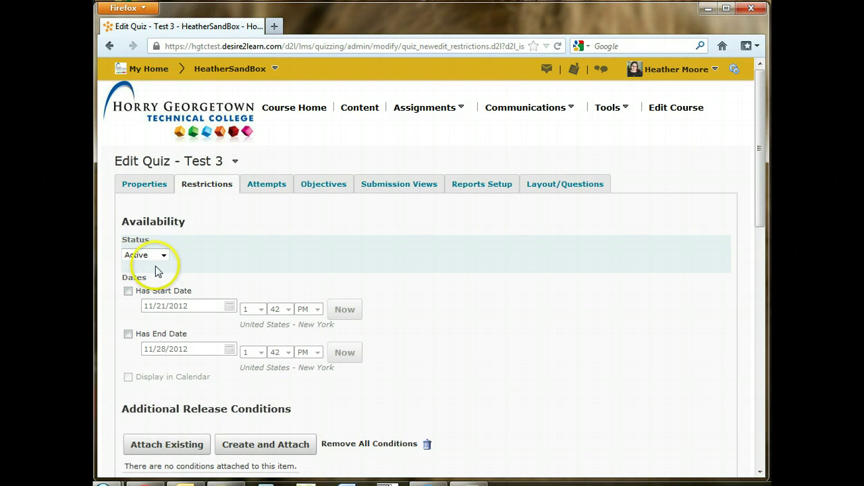
Set start date 11/29/2012 and end date 11/30/2012 at 1:42 PM, shown in the calendar
{"action": "scroll", "coordinate": [156, 271], "scroll_direction": "down", "scroll_amount": 3}
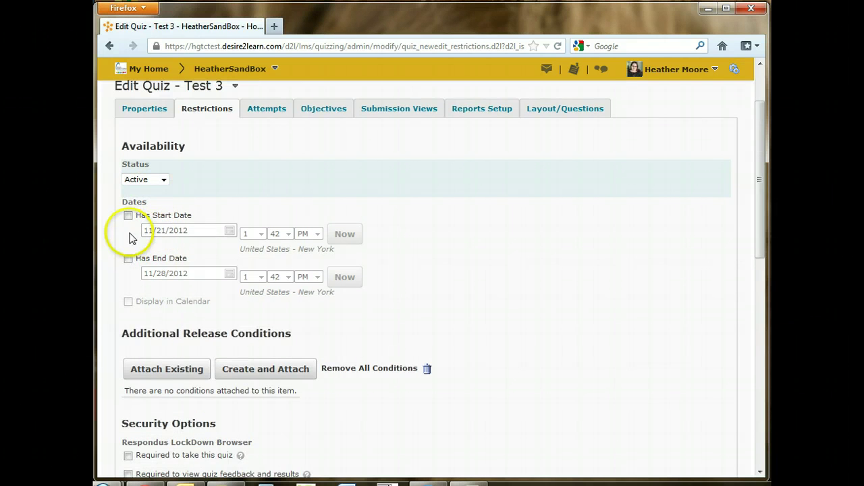
{"action": "left_click", "coordinate": [128, 216]}
{"action": "left_click", "coordinate": [128, 258]}
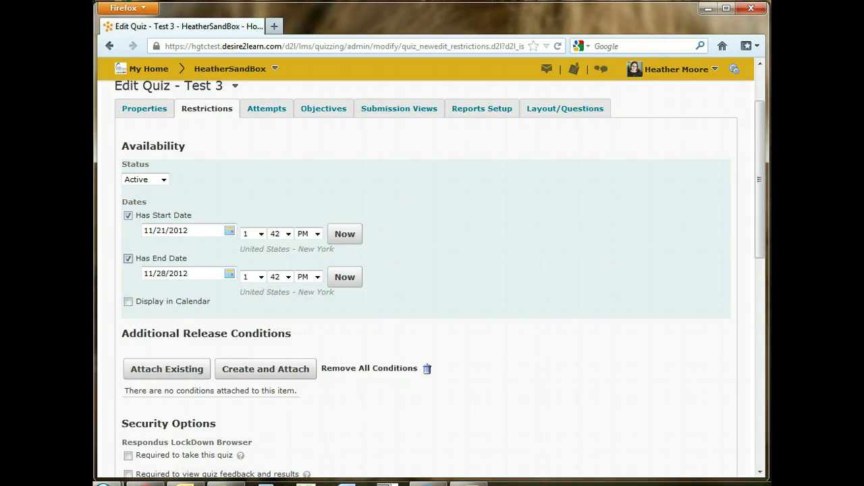
{"action": "left_click", "coordinate": [190, 230]}
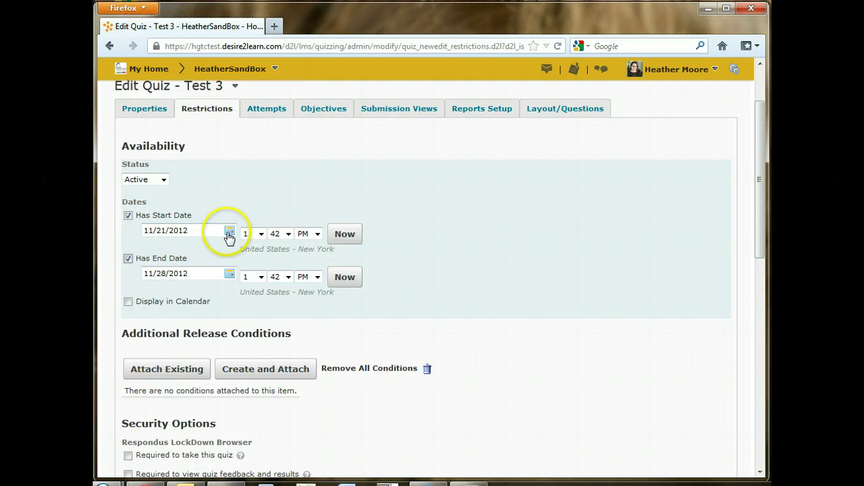
{"action": "left_click", "coordinate": [229, 232]}
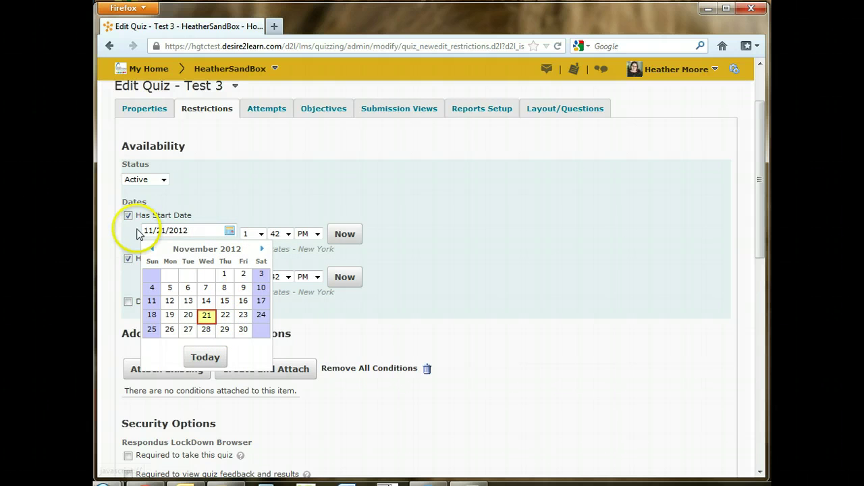
{"action": "left_click", "coordinate": [223, 330]}
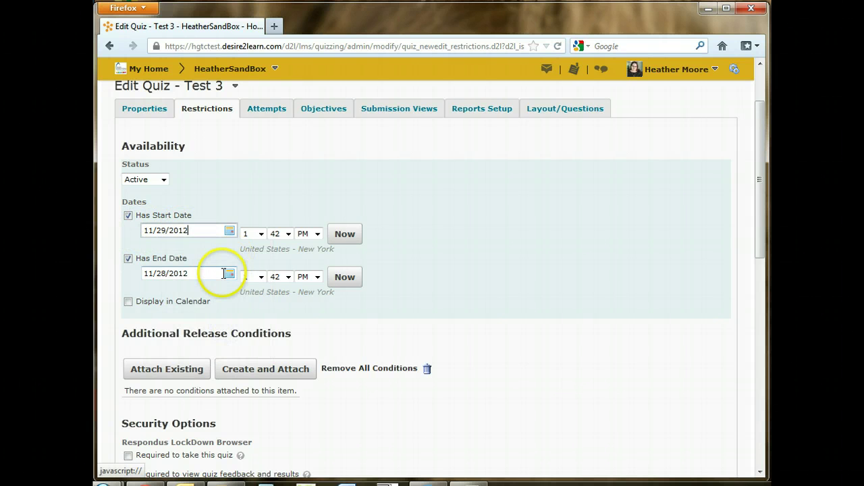
{"action": "left_click", "coordinate": [228, 274]}
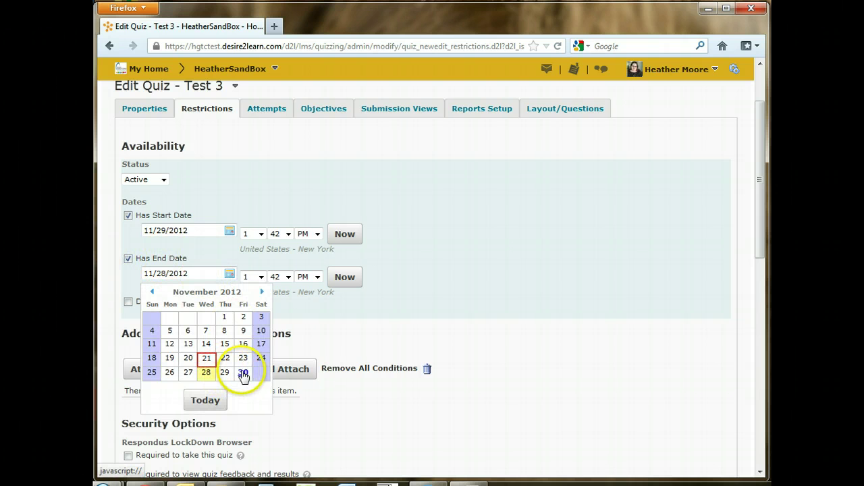
{"action": "left_click", "coordinate": [244, 374]}
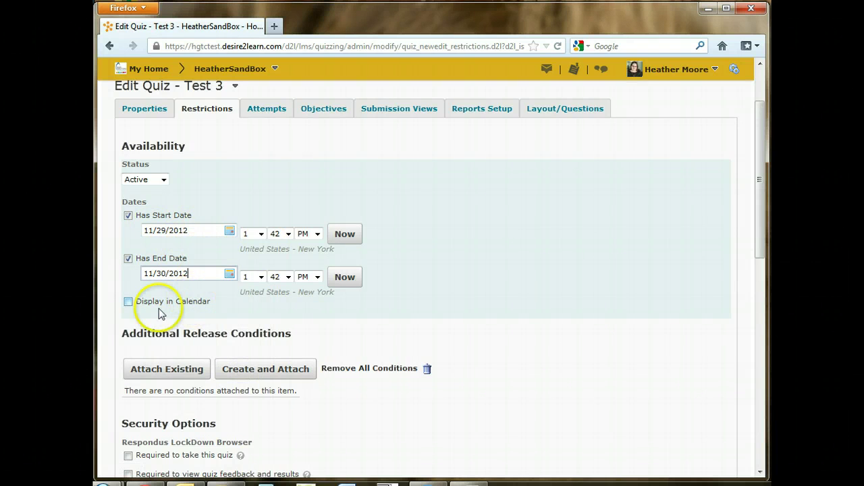
{"action": "left_click", "coordinate": [129, 306]}
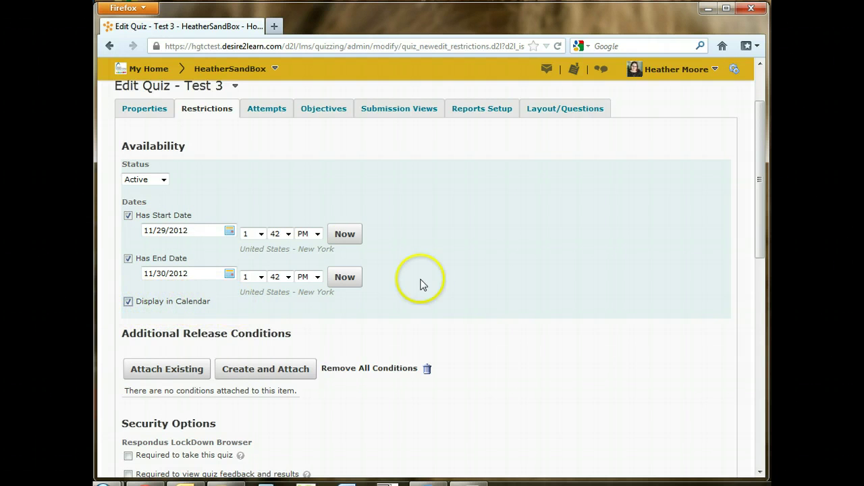
{"action": "scroll", "coordinate": [358, 251], "scroll_direction": "down", "scroll_amount": 1}
{"action": "scroll", "coordinate": [359, 252], "scroll_direction": "down", "scroll_amount": 5}
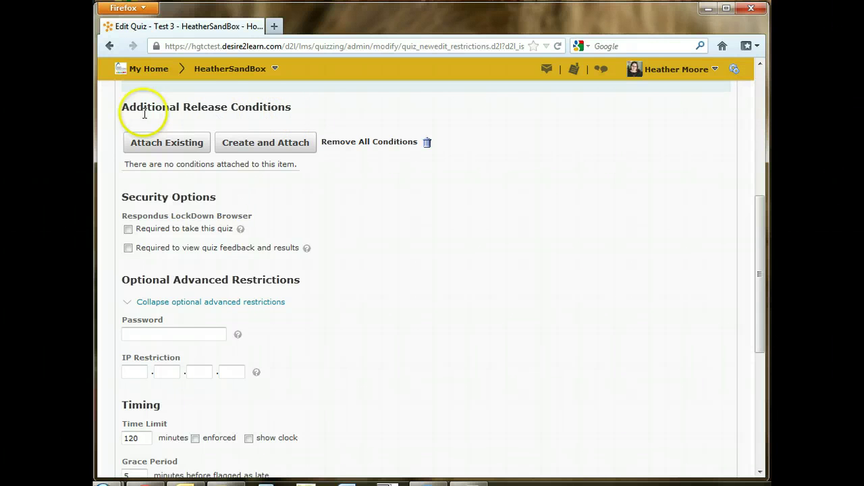
{"action": "left_click", "coordinate": [284, 145]}
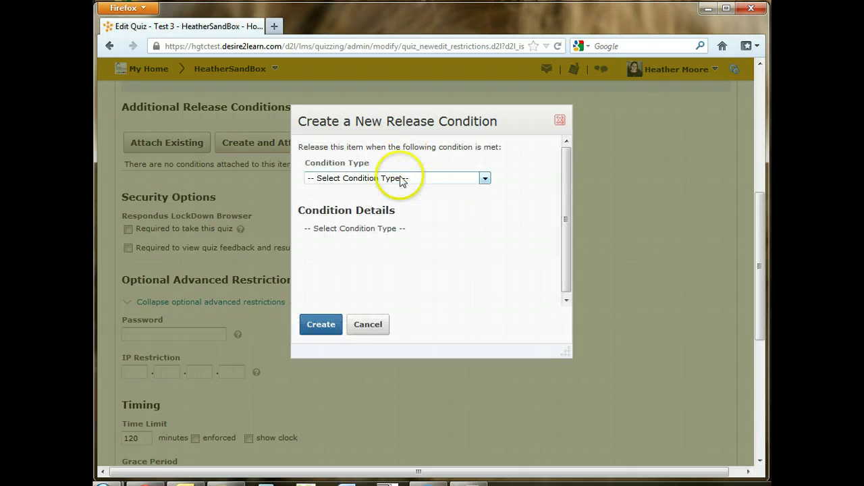
{"action": "left_click", "coordinate": [399, 178]}
{"action": "scroll", "coordinate": [380, 280], "scroll_direction": "down", "scroll_amount": 3}
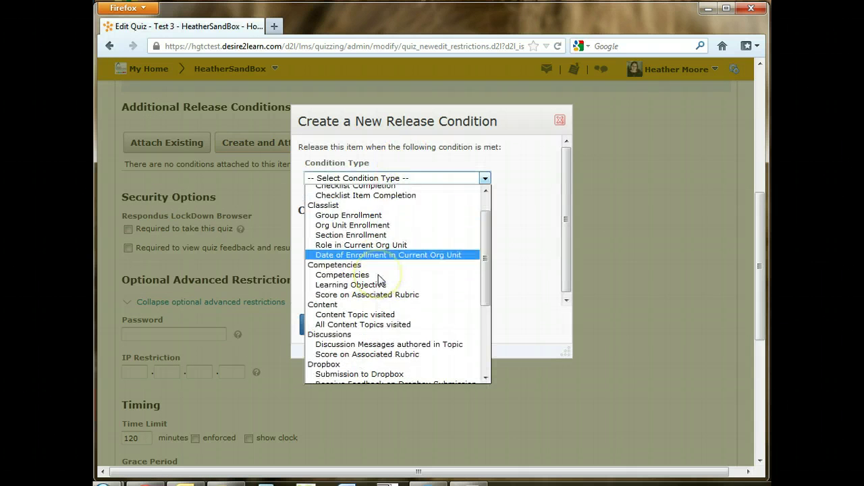
{"action": "scroll", "coordinate": [380, 280], "scroll_direction": "down", "scroll_amount": 1}
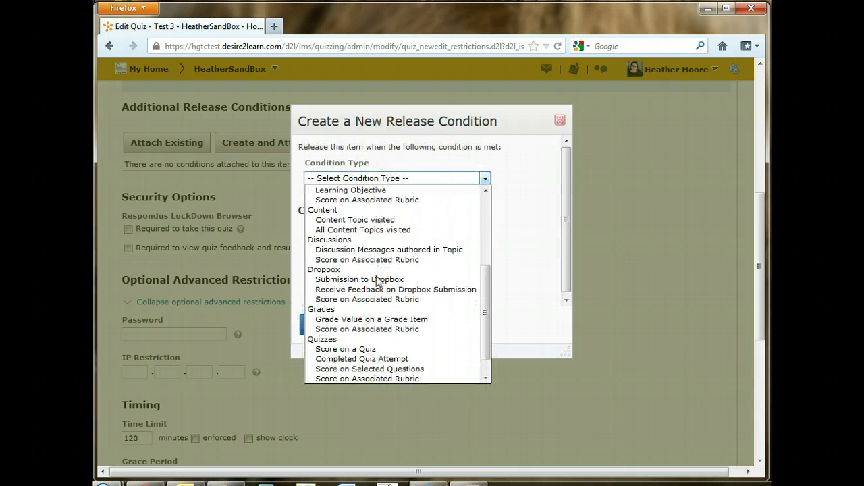
{"action": "left_click", "coordinate": [325, 280]}
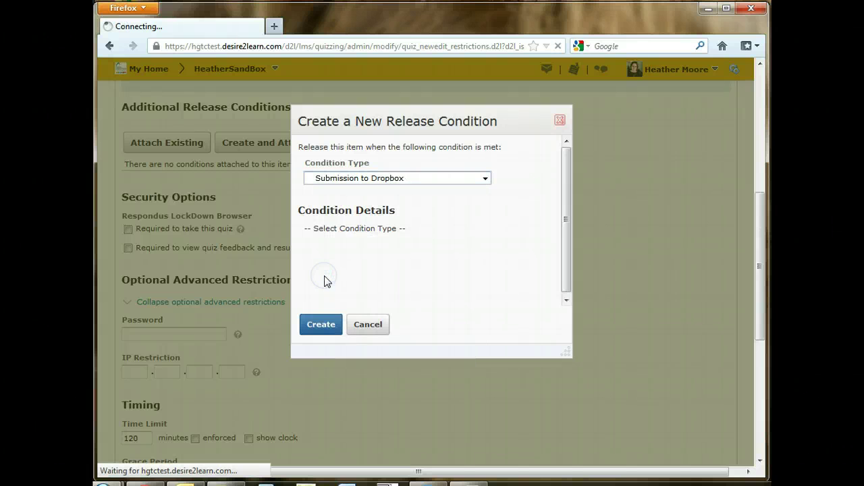
{"action": "left_click", "coordinate": [346, 244]}
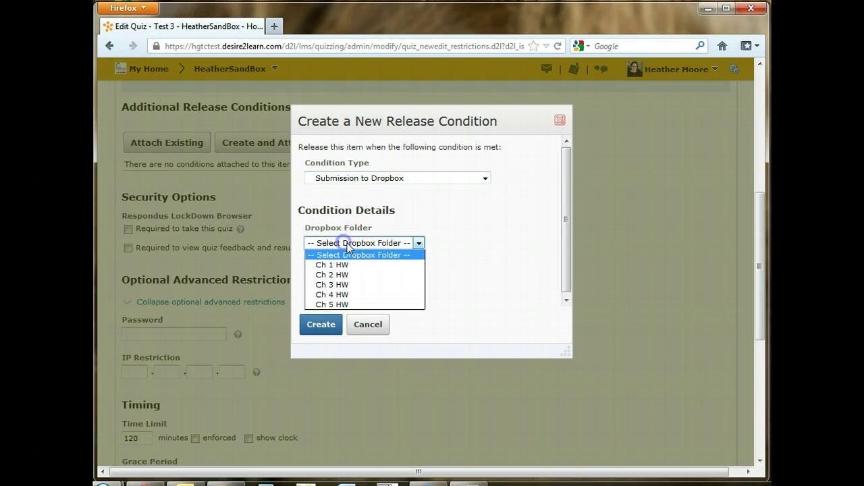
{"action": "left_click", "coordinate": [463, 264]}
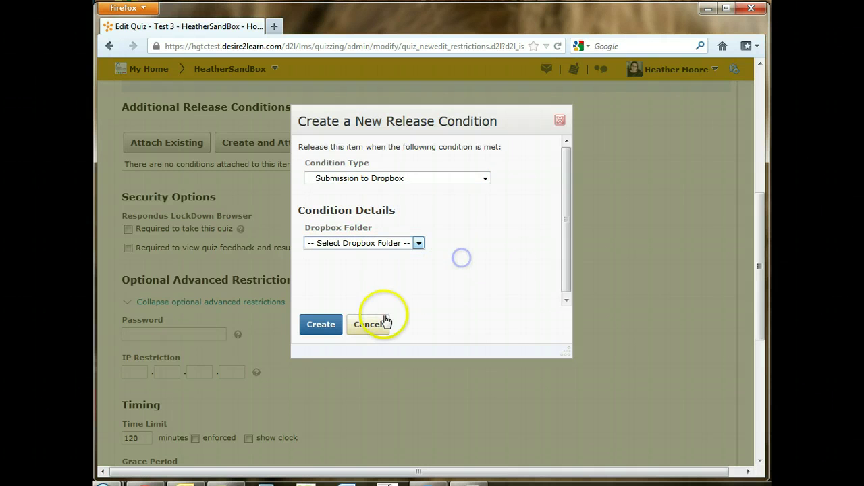
{"action": "left_click", "coordinate": [353, 327]}
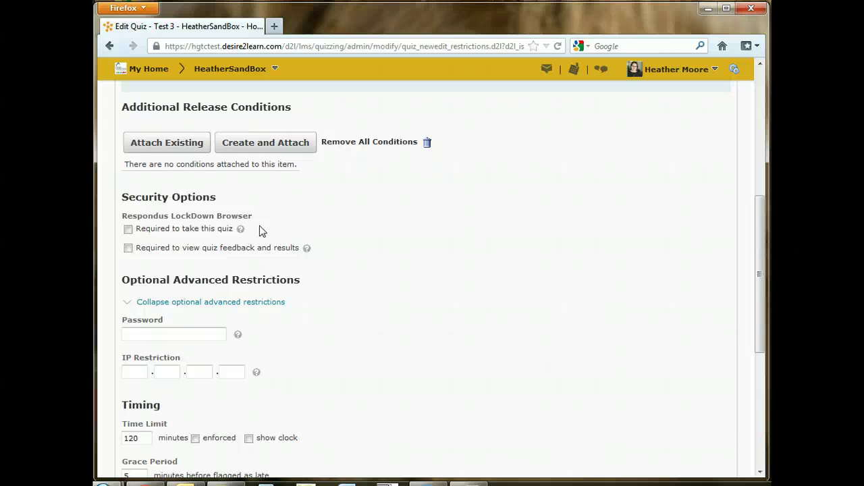
{"action": "left_click", "coordinate": [263, 224]}
{"action": "left_click", "coordinate": [128, 230]}
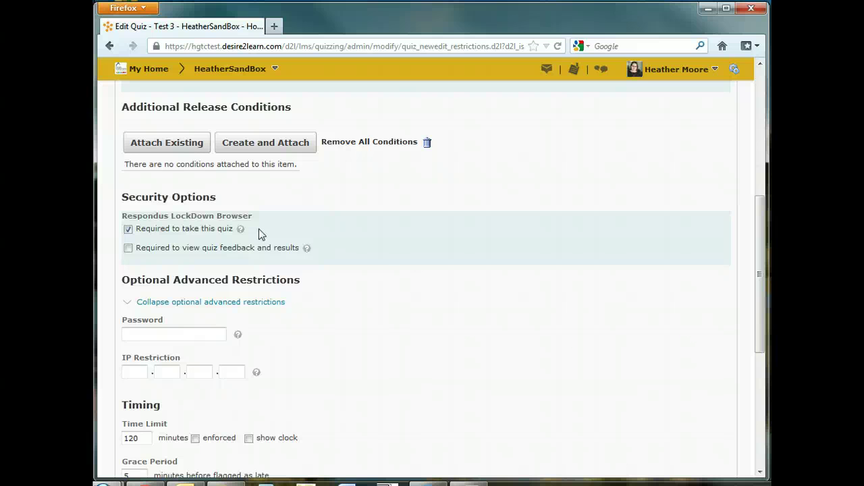
{"action": "left_click", "coordinate": [129, 231]}
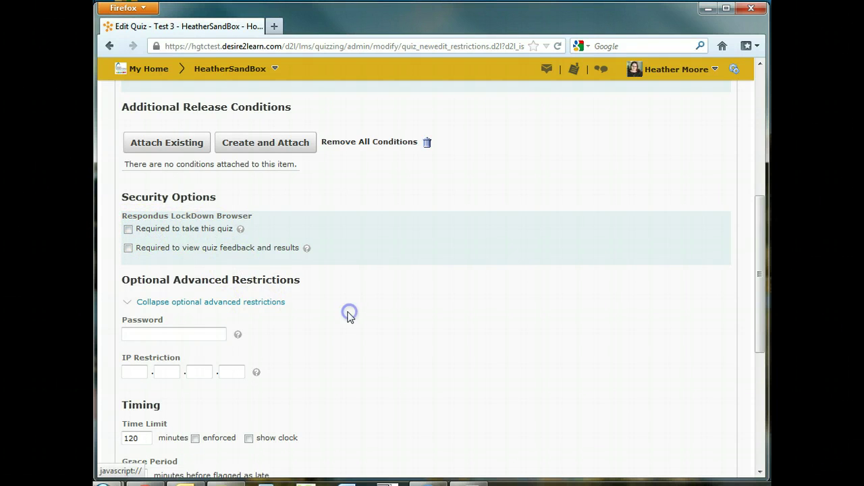
{"action": "scroll", "coordinate": [342, 301], "scroll_direction": "down", "scroll_amount": 4}
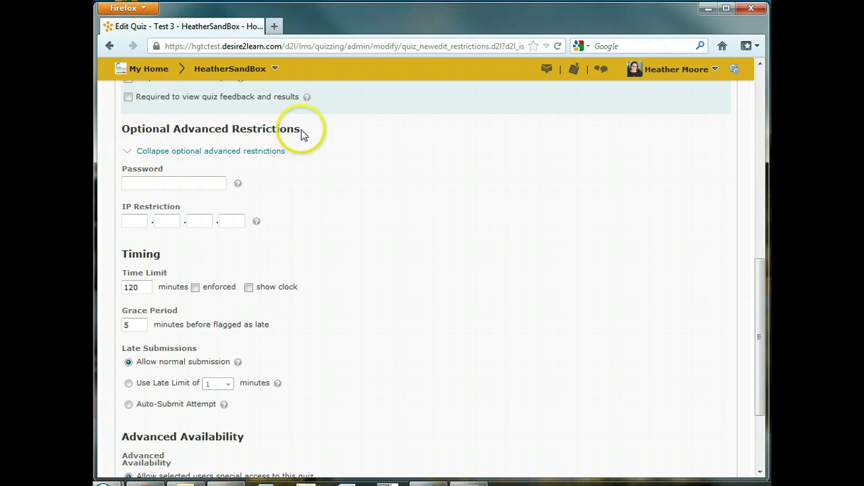
Enter the quiz password in the Optional Advanced Restrictions Password field, leaving IP restriction blank
{"action": "left_click", "coordinate": [178, 184]}
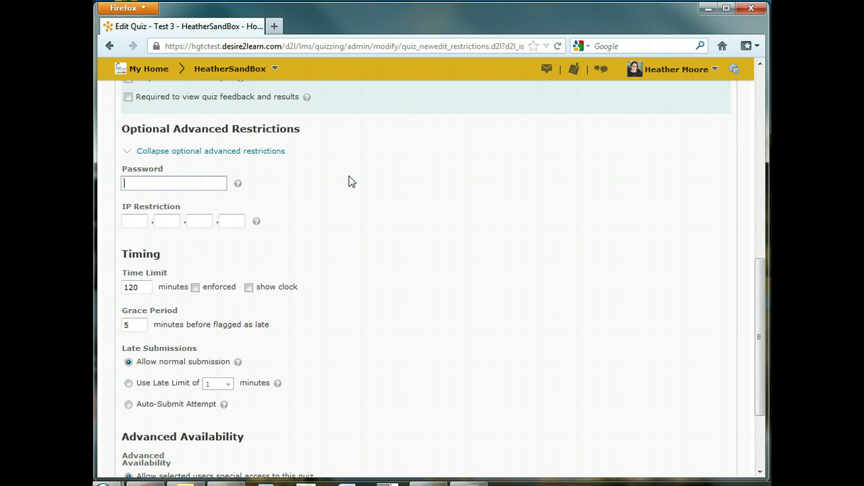
Set a 120-minute enforced time limit with the clock shown, keeping the 5-minute grace period
{"action": "scroll", "coordinate": [376, 212], "scroll_direction": "down", "scroll_amount": 3}
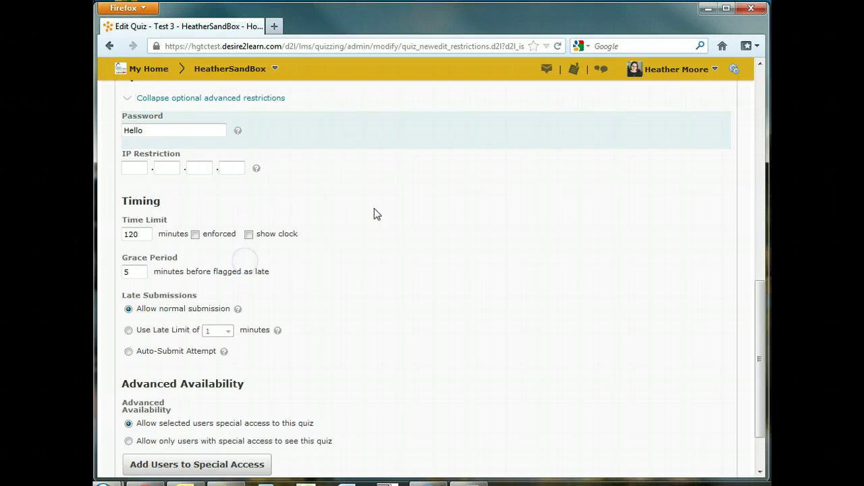
{"action": "left_click_drag", "start_coordinate": [141, 167], "coordinate": [122, 167]}
{"action": "left_click", "coordinate": [141, 178]}
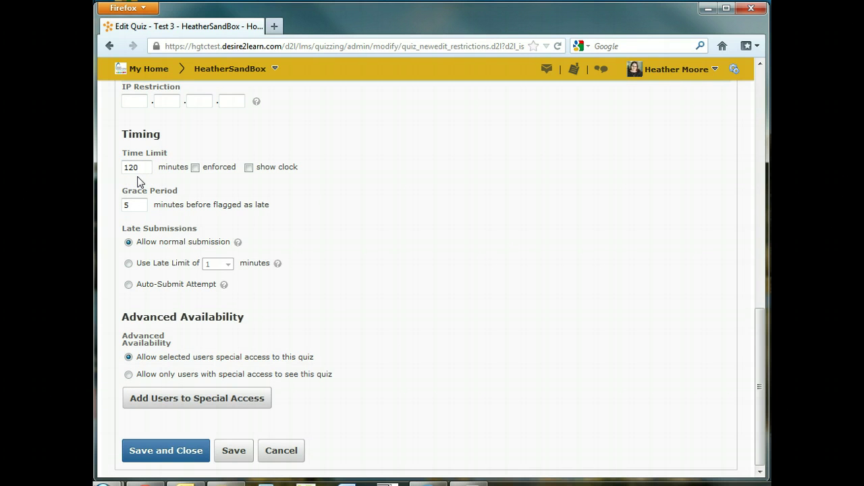
{"action": "left_click_drag", "start_coordinate": [141, 170], "coordinate": [124, 168]}
{"action": "left_click", "coordinate": [144, 168]}
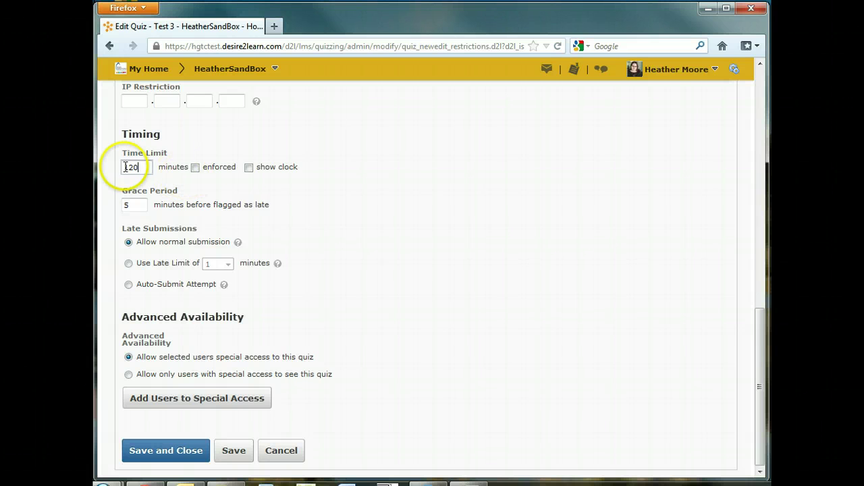
{"action": "left_click_drag", "start_coordinate": [138, 169], "coordinate": [124, 175]}
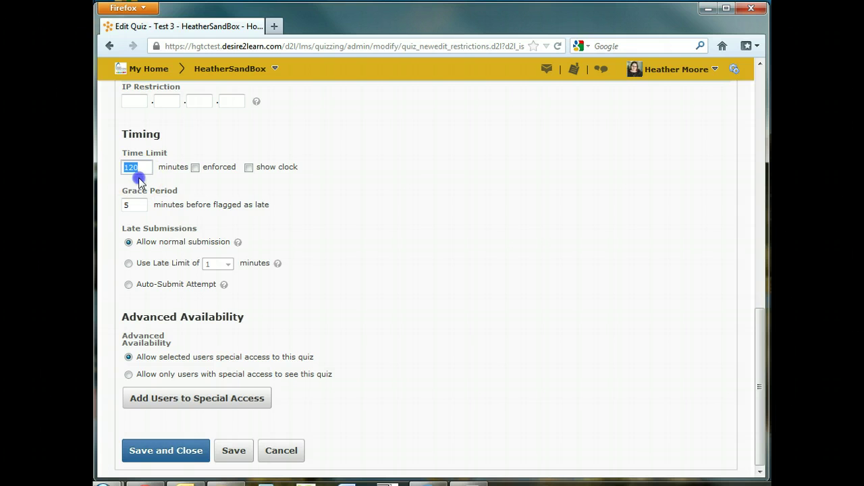
{"action": "left_click", "coordinate": [141, 169]}
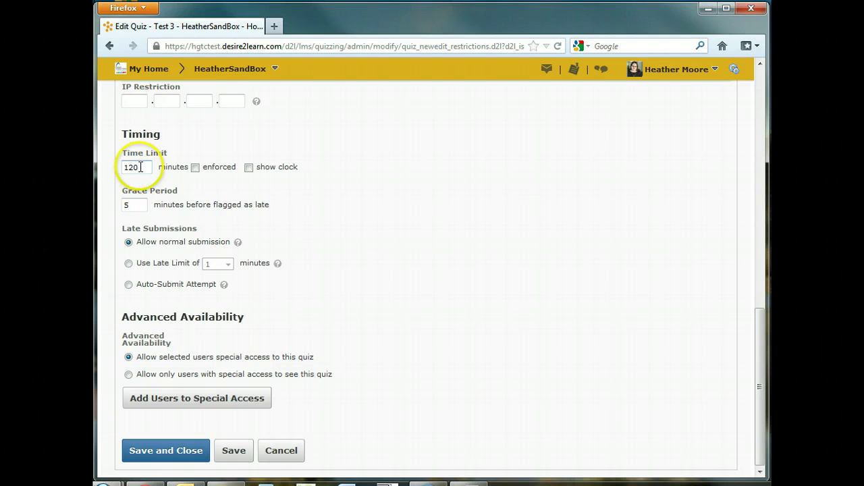
{"action": "left_click", "coordinate": [195, 168]}
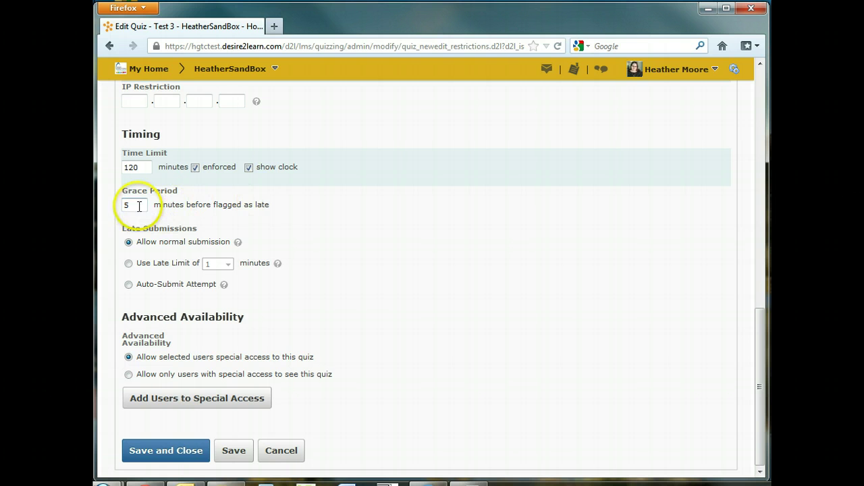
{"action": "left_click_drag", "start_coordinate": [140, 209], "coordinate": [116, 206]}
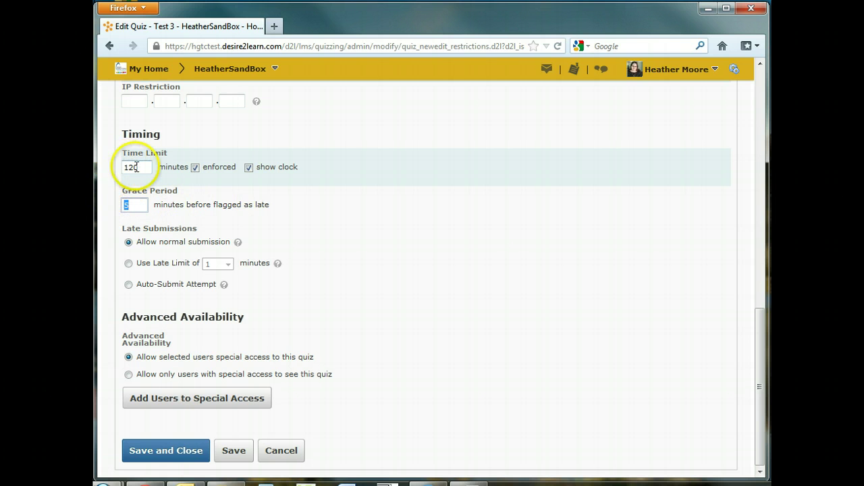
{"action": "left_click_drag", "start_coordinate": [141, 168], "coordinate": [124, 168]}
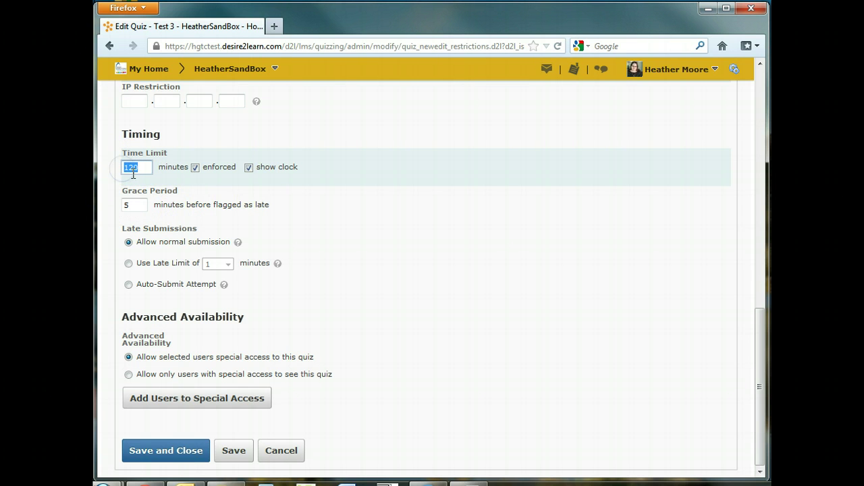
{"action": "left_click", "coordinate": [129, 207]}
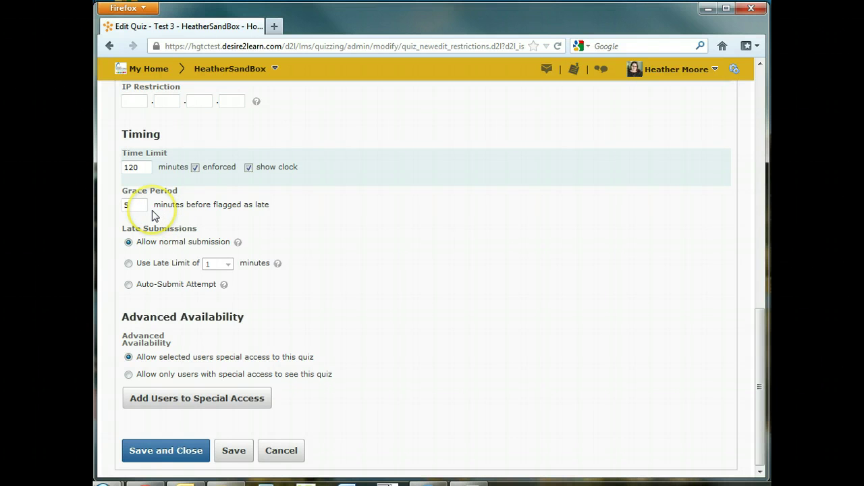
Switch late submissions from normal submission to Auto-Submit Attempt, keeping the 5-minute grace period
{"action": "left_click", "coordinate": [143, 264]}
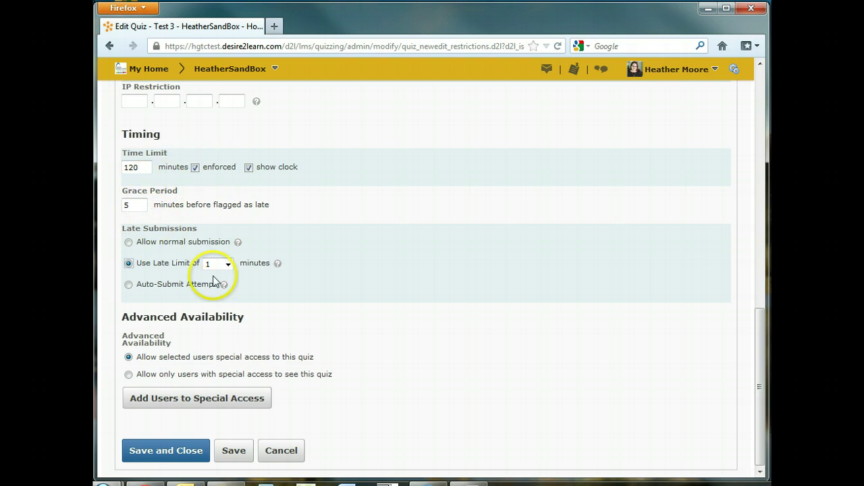
{"action": "left_click", "coordinate": [148, 288]}
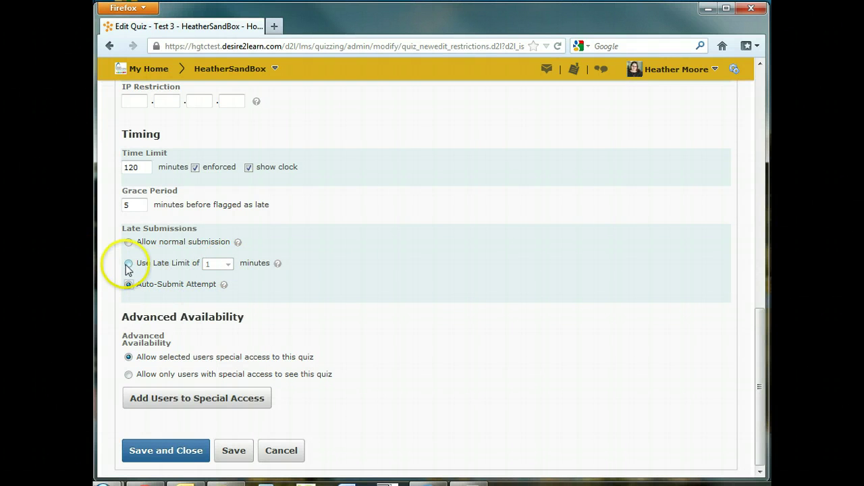
{"action": "left_click", "coordinate": [128, 263]}
{"action": "left_click", "coordinate": [211, 264]}
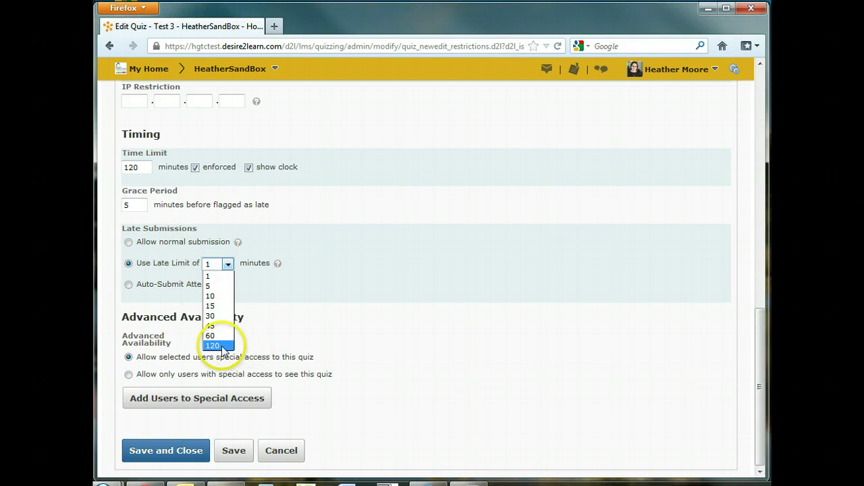
{"action": "left_click", "coordinate": [164, 285]}
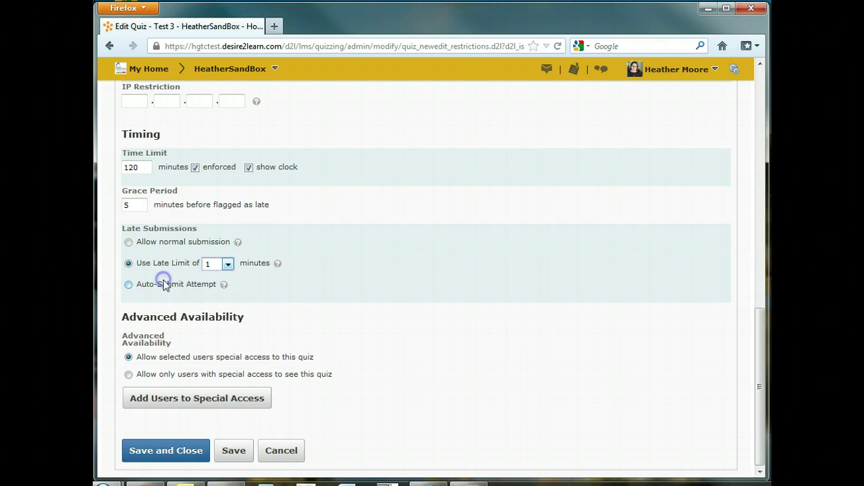
{"action": "left_click", "coordinate": [129, 284]}
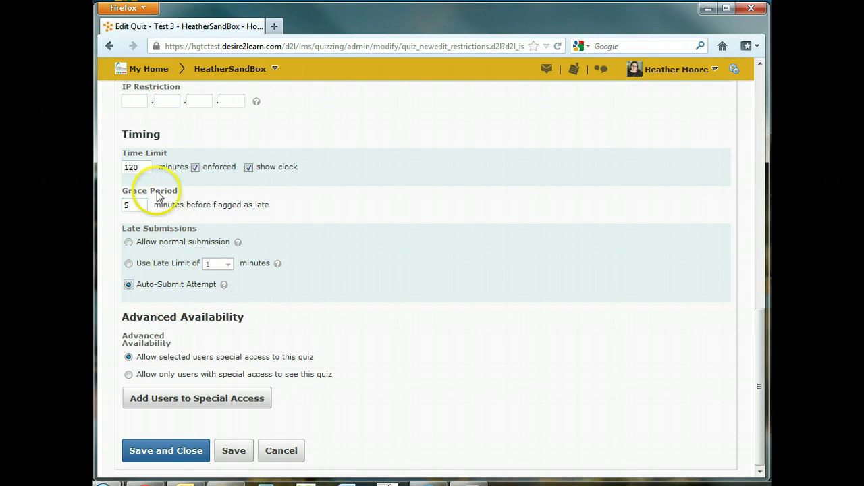
{"action": "left_click", "coordinate": [138, 204]}
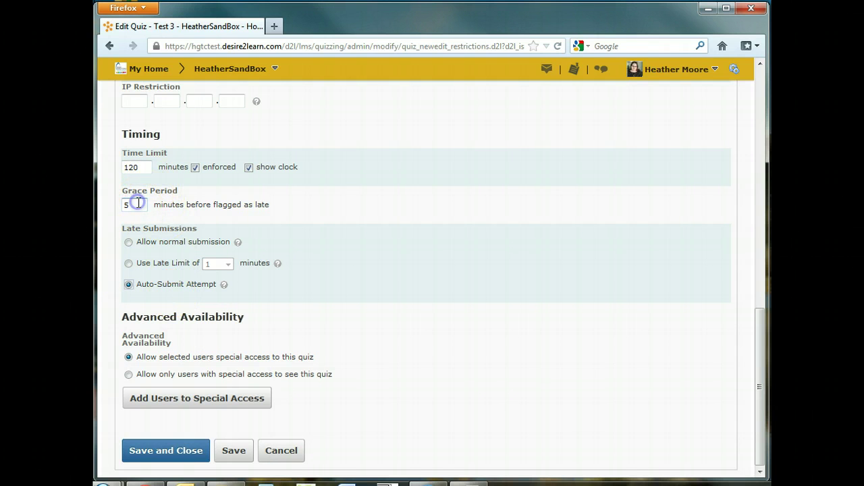
{"action": "left_click", "coordinate": [162, 291]}
Go back to the top of the Restrictions settings to see the Active status and 11/29–11/30/2012 dates
{"action": "left_click", "coordinate": [157, 291]}
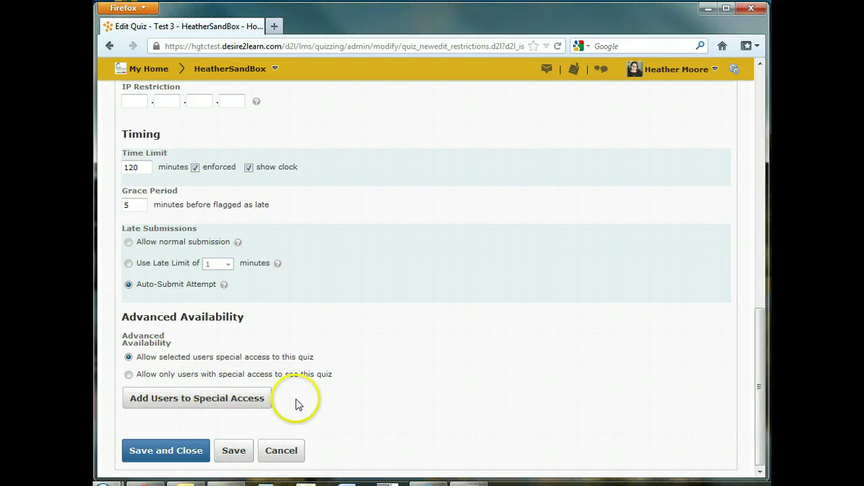
{"action": "scroll", "coordinate": [315, 408], "scroll_direction": "up", "scroll_amount": 15}
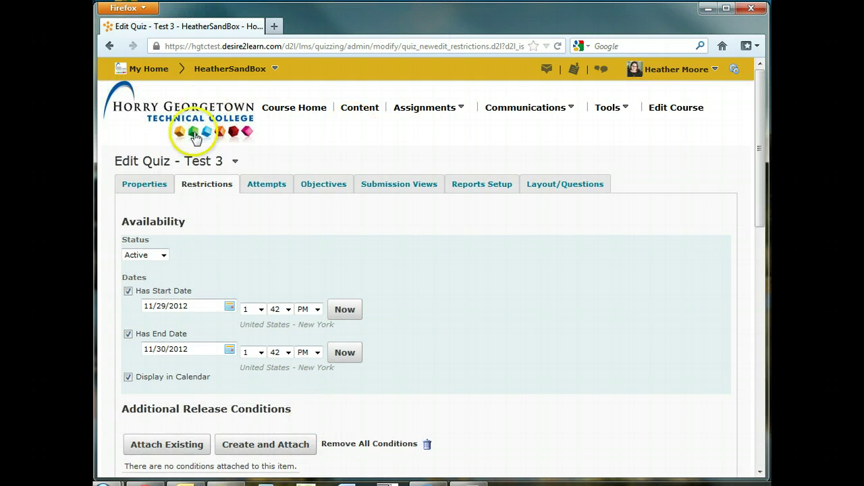
Review the Attempts settings, keeping 1 attempt allowed and Highest Attempt grade calculation
{"action": "left_click", "coordinate": [264, 186]}
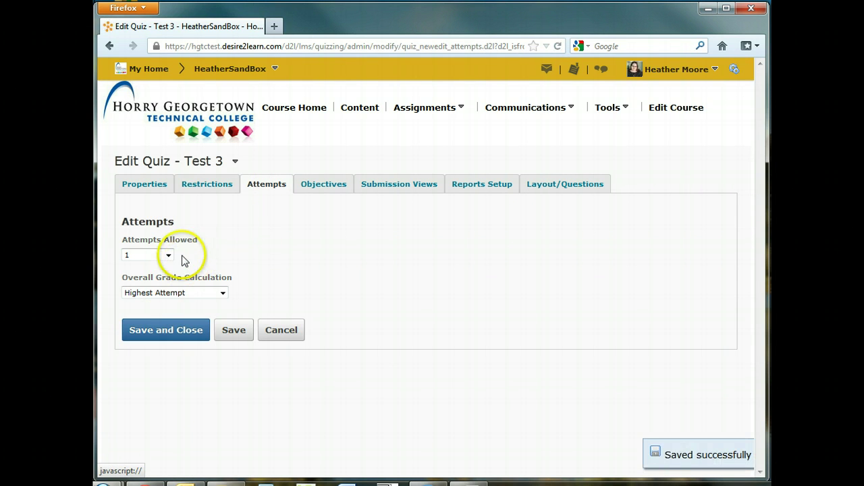
{"action": "left_click", "coordinate": [169, 256]}
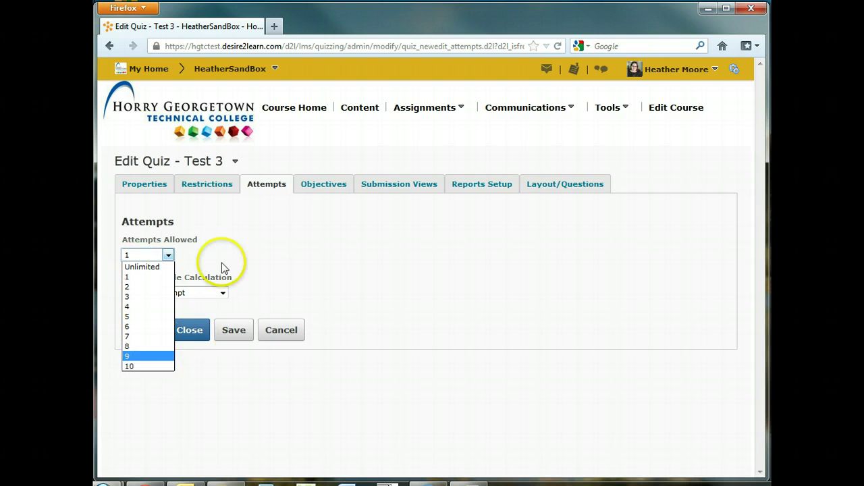
{"action": "left_click", "coordinate": [203, 242]}
{"action": "left_click", "coordinate": [222, 293]}
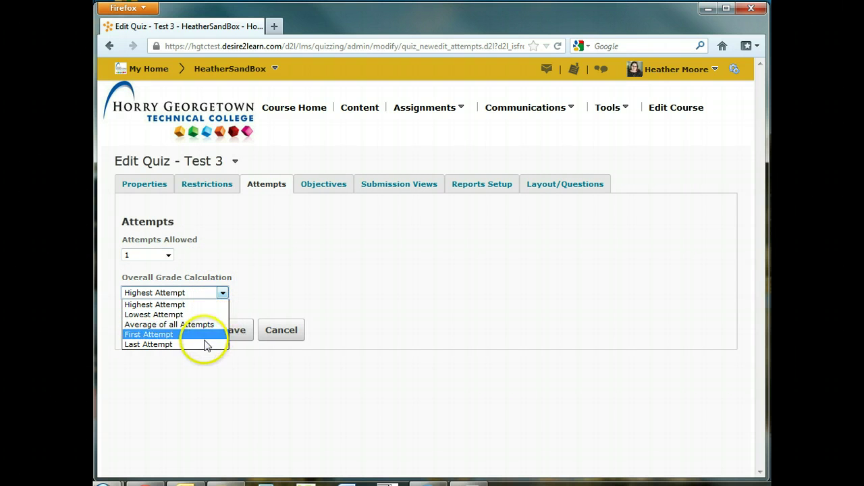
{"action": "left_click", "coordinate": [407, 251]}
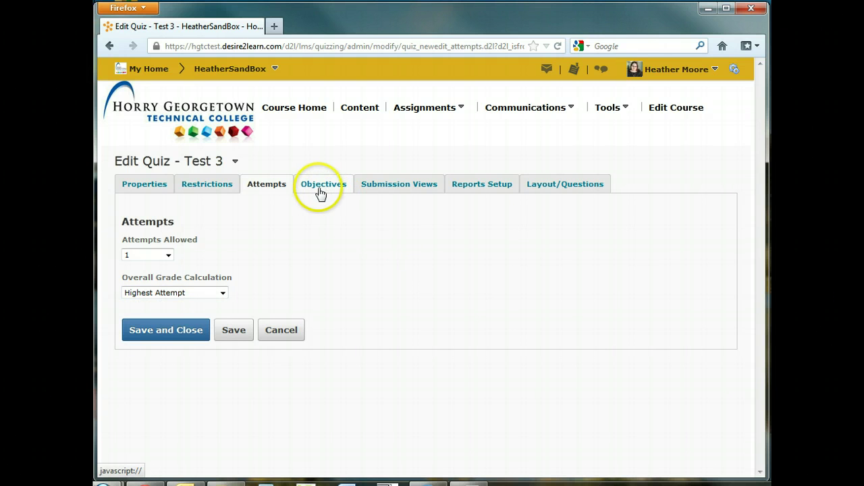
Set Test 3's Default View to Show Questions 'Yes' with question answers shown, and save it
{"action": "left_click", "coordinate": [405, 188]}
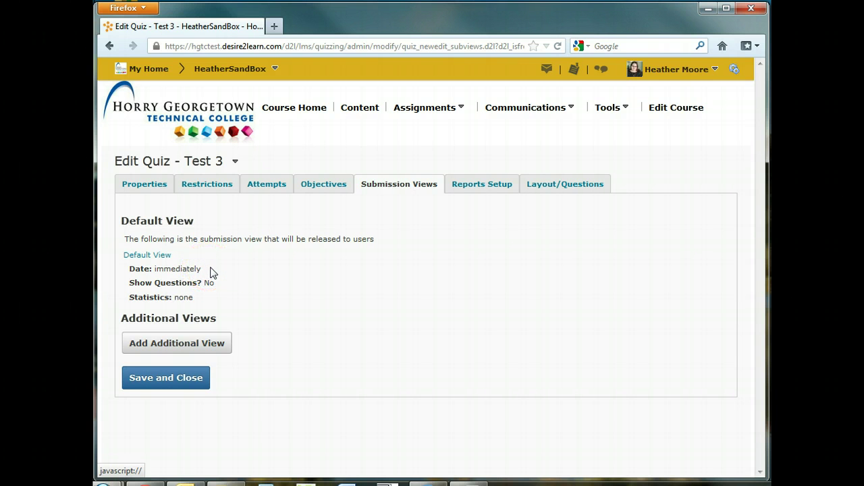
{"action": "left_click", "coordinate": [152, 256]}
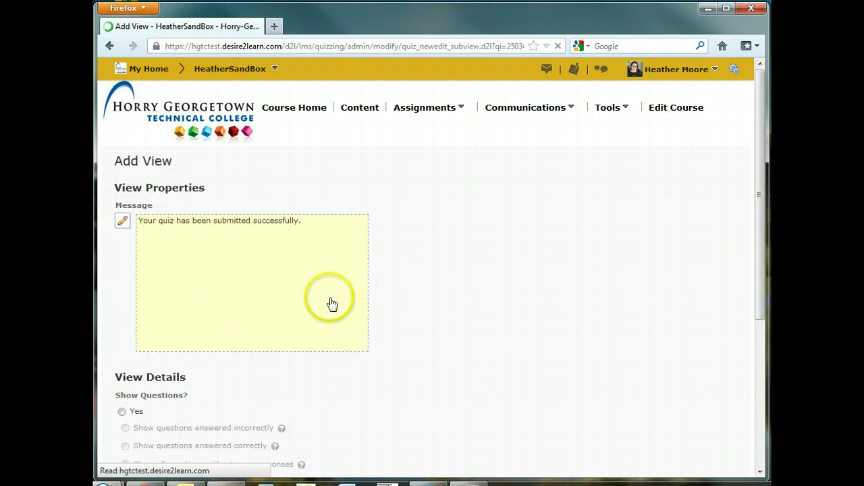
{"action": "scroll", "coordinate": [426, 268], "scroll_direction": "down", "scroll_amount": 4}
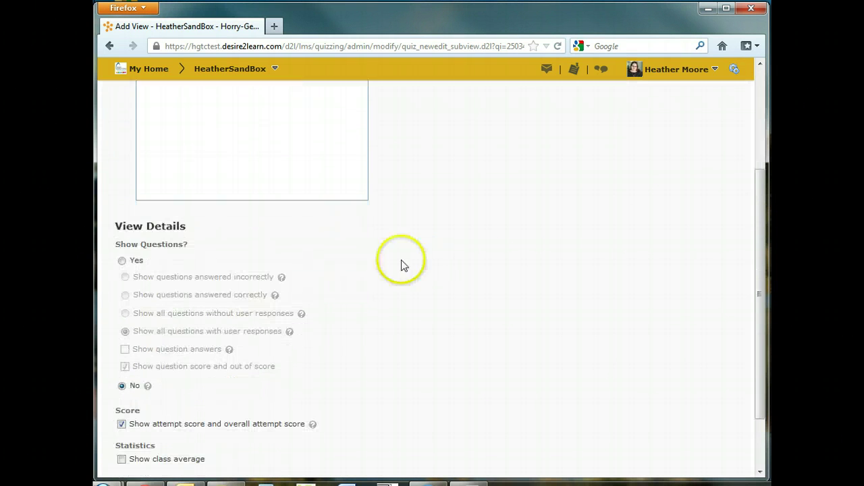
{"action": "left_click", "coordinate": [123, 262]}
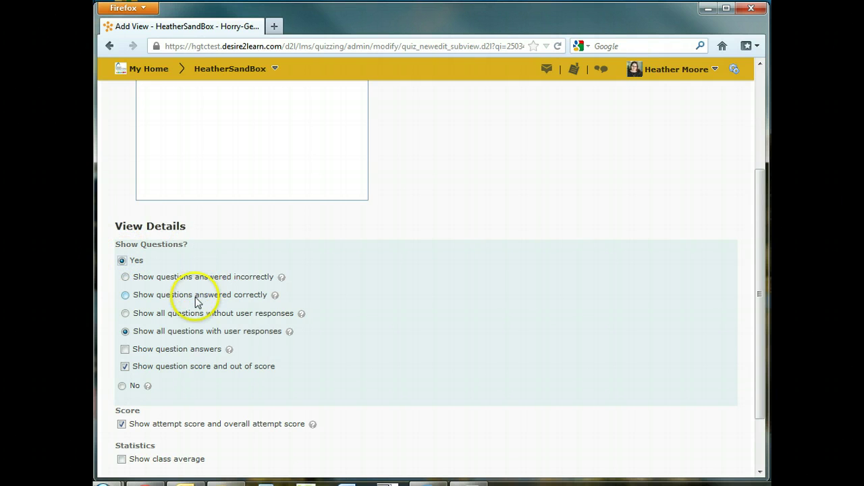
{"action": "scroll", "coordinate": [328, 334], "scroll_direction": "down", "scroll_amount": 2}
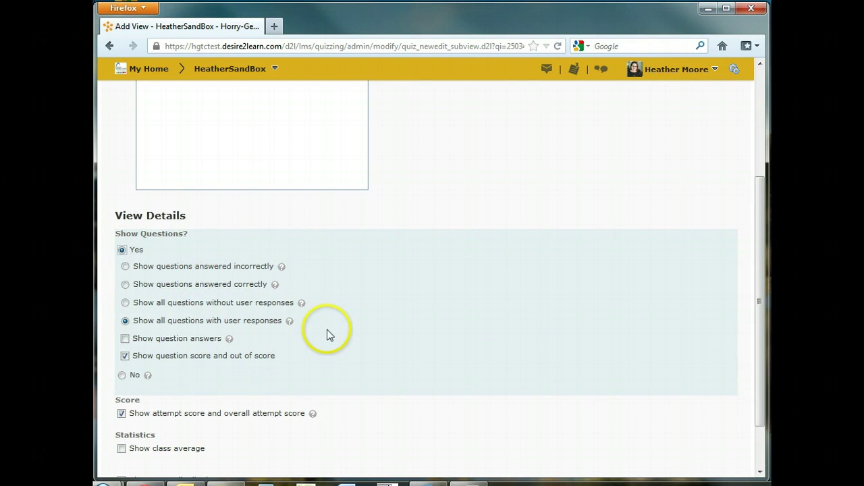
{"action": "left_click", "coordinate": [125, 279]}
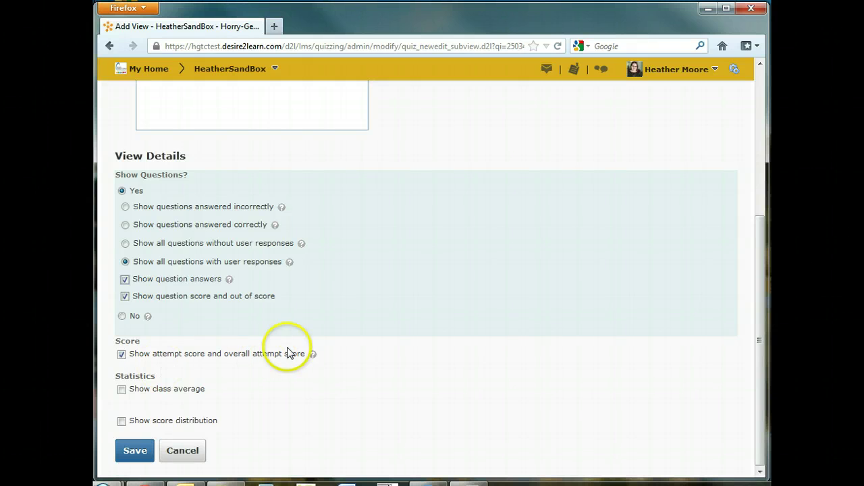
{"action": "left_click", "coordinate": [135, 450]}
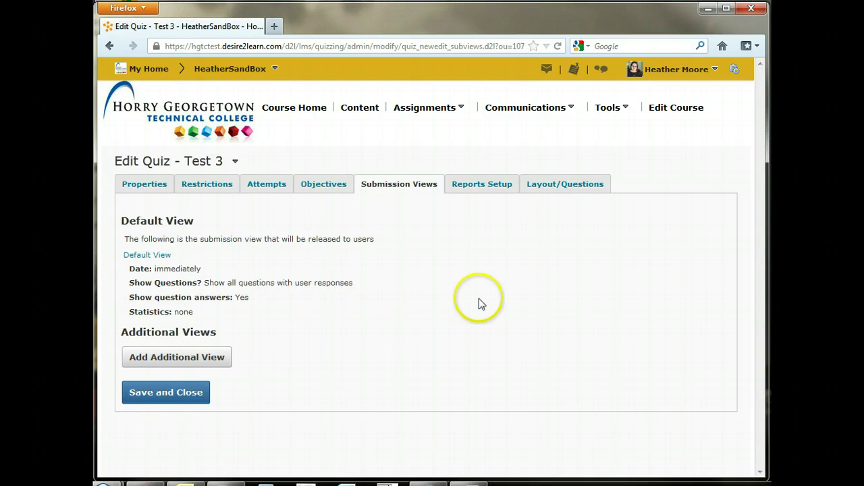
Open Test 3's Layout/Questions page, which shows the quiz has no questions yet
{"action": "left_click", "coordinate": [561, 185]}
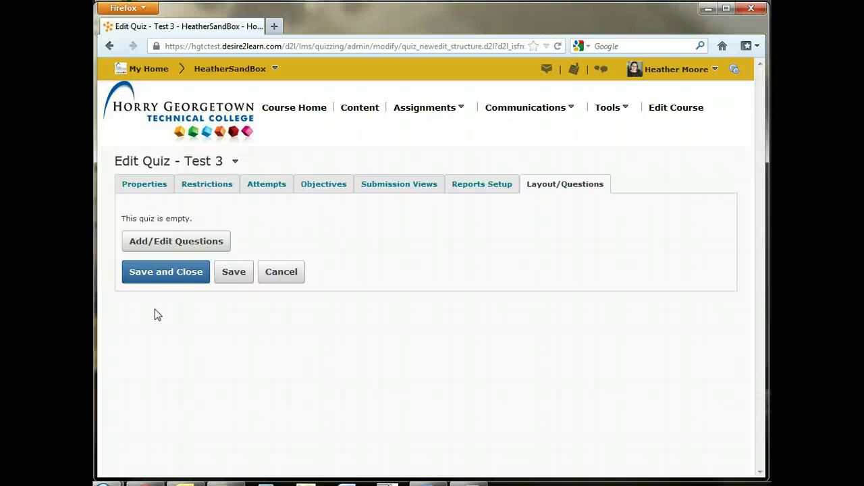
{"action": "left_click", "coordinate": [166, 303]}
{"action": "left_click", "coordinate": [360, 259]}
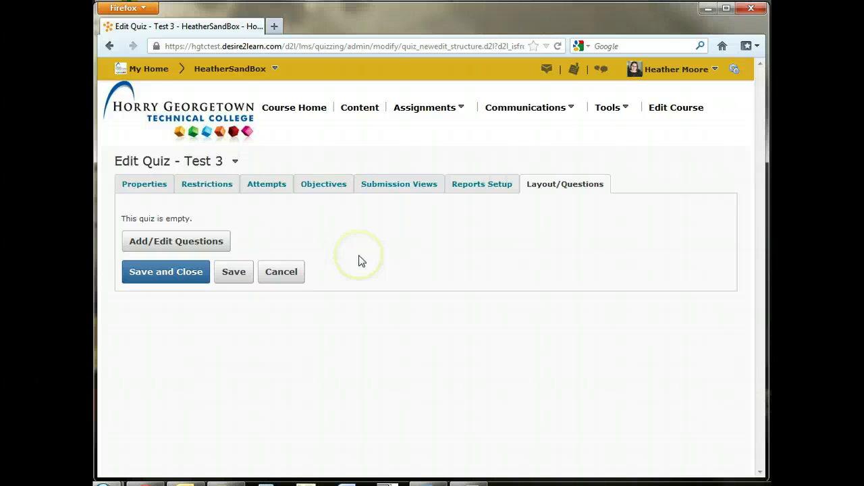